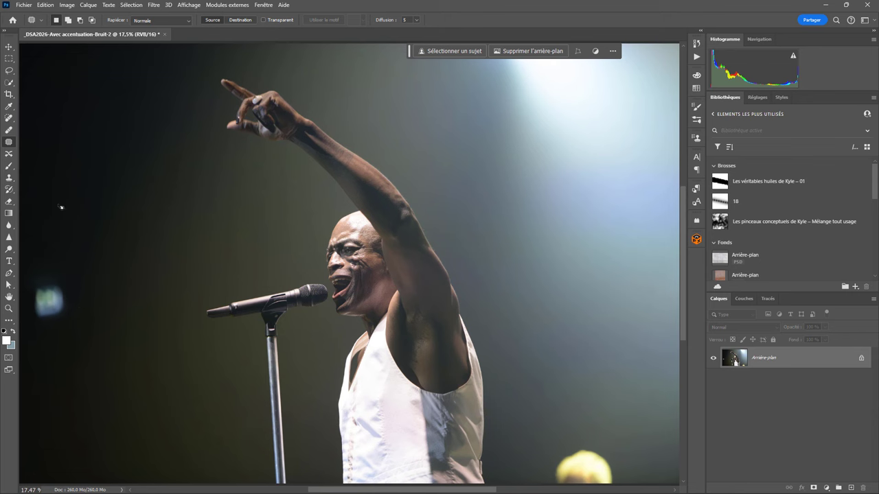
Step: Select the Clone Stamp tool and browse the Fenêtre workspace submenu without changing anything
{"action": "left_click", "coordinate": [9, 178]}
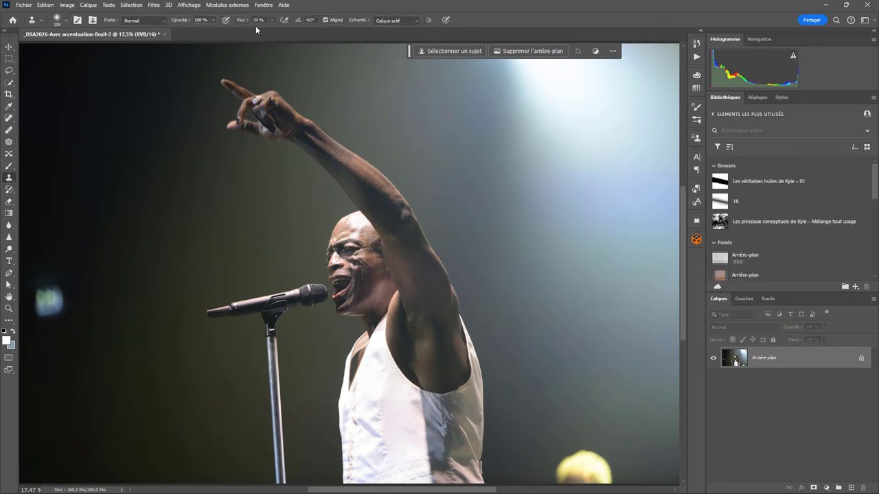
{"action": "left_click", "coordinate": [263, 4]}
{"action": "mouse_move", "coordinate": [281, 25]}
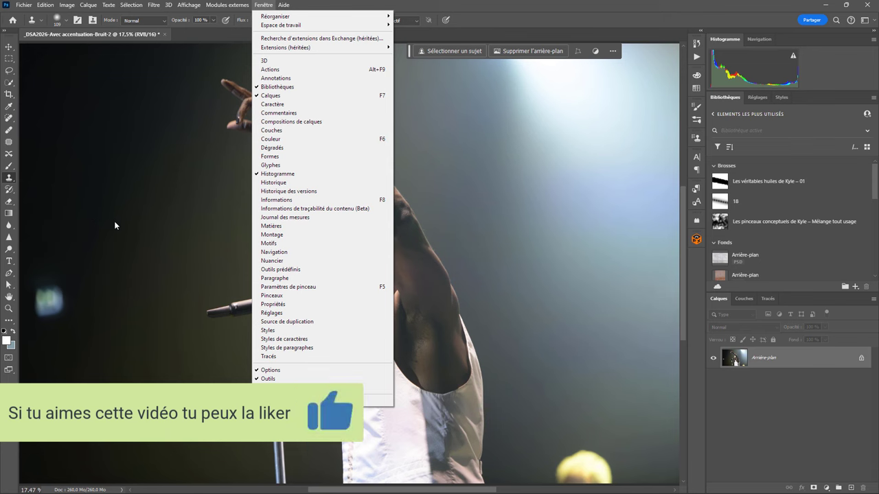
{"action": "left_click", "coordinate": [151, 233]}
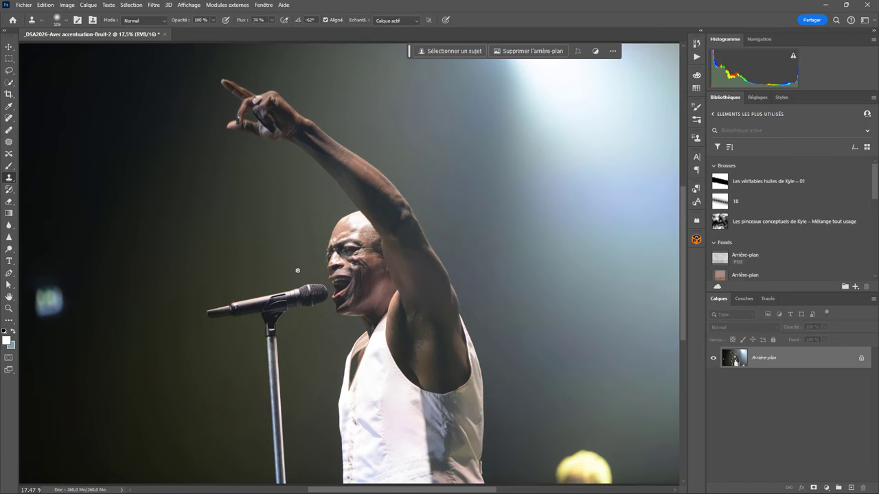
Step: Clone background over the stray spots beside the microphone and the top of its grille
{"action": "scroll", "coordinate": [280, 334], "scroll_direction": "up", "scroll_amount": 10}
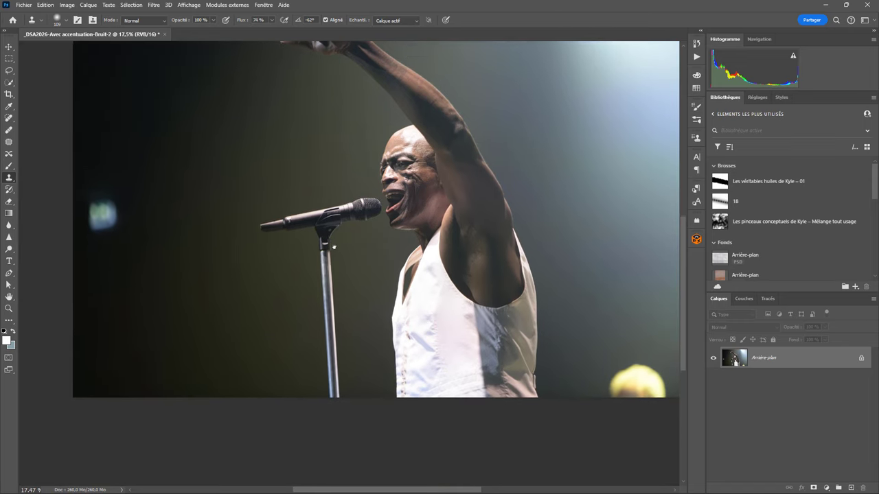
{"action": "scroll", "coordinate": [357, 190], "scroll_direction": "up", "scroll_amount": 5}
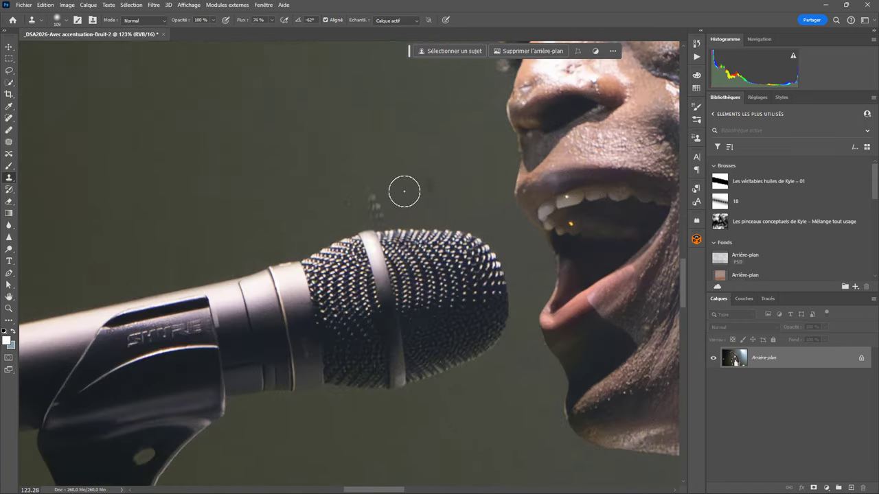
{"action": "mouse_move", "coordinate": [414, 183]}
{"action": "left_mouse_down"}
{"action": "mouse_move", "coordinate": [420, 169]}
{"action": "mouse_move", "coordinate": [399, 151]}
{"action": "left_mouse_up"}
{"action": "mouse_move", "coordinate": [446, 237]}
{"action": "left_mouse_down"}
{"action": "mouse_move", "coordinate": [474, 243]}
{"action": "mouse_move", "coordinate": [441, 235]}
{"action": "mouse_move", "coordinate": [402, 251]}
{"action": "mouse_move", "coordinate": [363, 251]}
{"action": "mouse_move", "coordinate": [428, 243]}
{"action": "mouse_move", "coordinate": [475, 254]}
{"action": "mouse_move", "coordinate": [363, 241]}
{"action": "mouse_move", "coordinate": [107, 305]}
{"action": "mouse_move", "coordinate": [384, 261]}
{"action": "mouse_move", "coordinate": [350, 244]}
{"action": "left_mouse_up"}
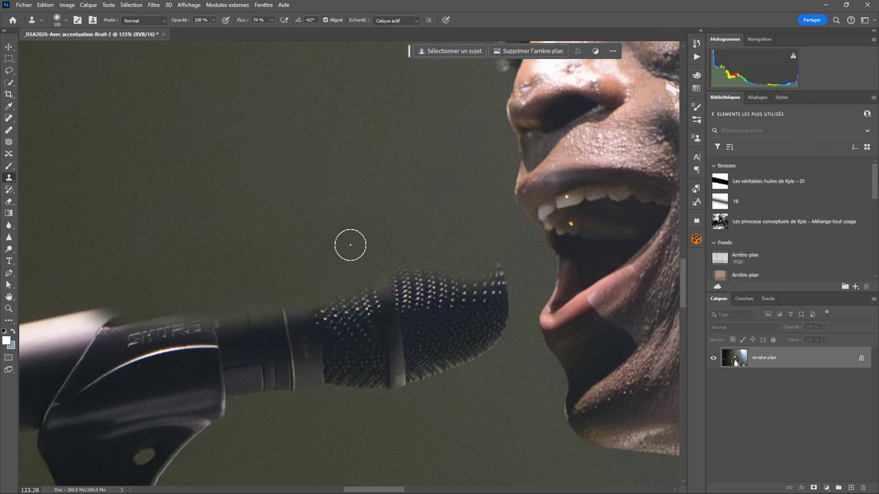
{"action": "left_click", "coordinate": [440, 187], "text": "alt"}
{"action": "mouse_move", "coordinate": [470, 270]}
{"action": "left_mouse_down"}
{"action": "mouse_move", "coordinate": [494, 284]}
{"action": "mouse_move", "coordinate": [155, 321]}
{"action": "left_mouse_up"}
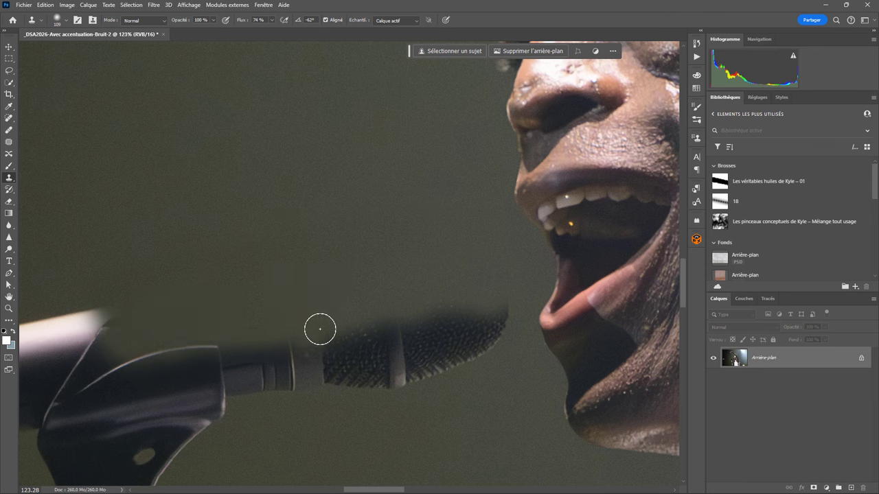
{"action": "scroll", "coordinate": [320, 326], "scroll_direction": "down", "scroll_amount": 5}
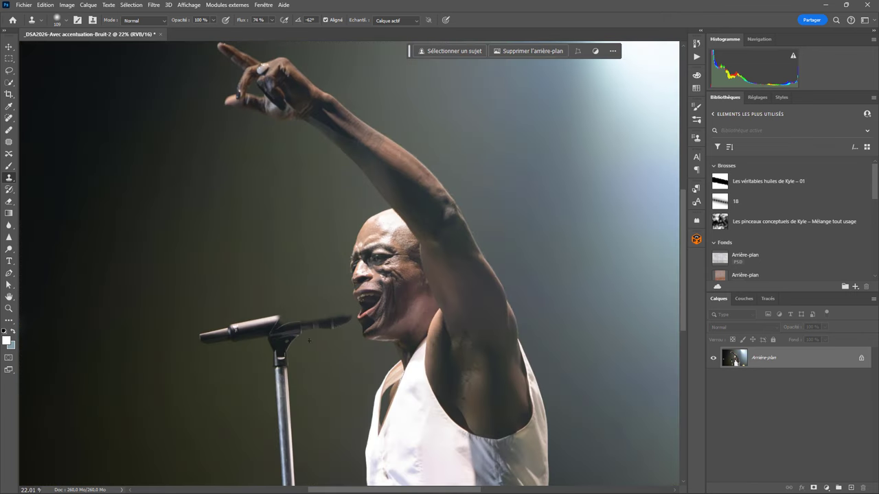
Step: Set the clone source on empty background and paint out the microphone tip
{"action": "scroll", "coordinate": [309, 341], "scroll_direction": "up", "scroll_amount": 1}
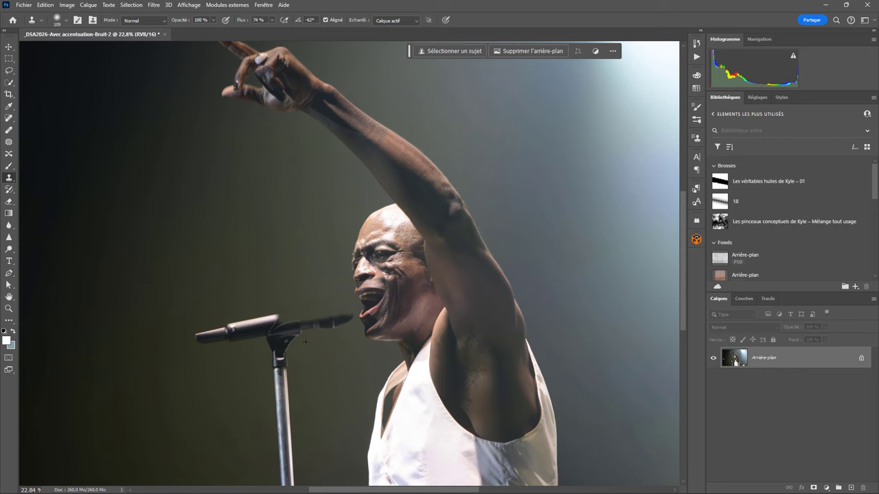
{"action": "scroll", "coordinate": [305, 342], "scroll_direction": "up", "scroll_amount": 2}
{"action": "scroll", "coordinate": [306, 341], "scroll_direction": "up", "scroll_amount": 2}
{"action": "scroll", "coordinate": [305, 342], "scroll_direction": "up", "scroll_amount": 2}
{"action": "key", "text": "alt"}
{"action": "left_click", "coordinate": [467, 309], "text": "alt"}
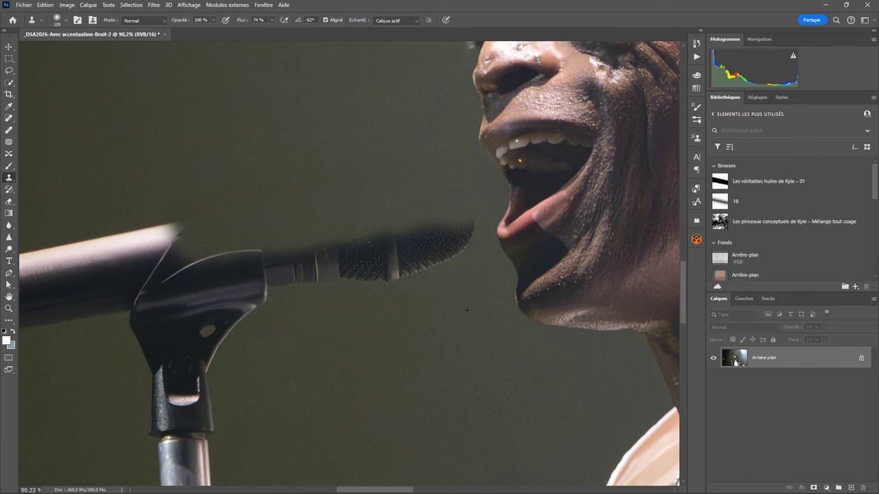
{"action": "mouse_move", "coordinate": [465, 247]}
{"action": "left_mouse_down"}
{"action": "mouse_move", "coordinate": [465, 235]}
{"action": "mouse_move", "coordinate": [347, 283]}
{"action": "mouse_move", "coordinate": [317, 265]}
{"action": "mouse_move", "coordinate": [300, 282]}
{"action": "left_mouse_up"}
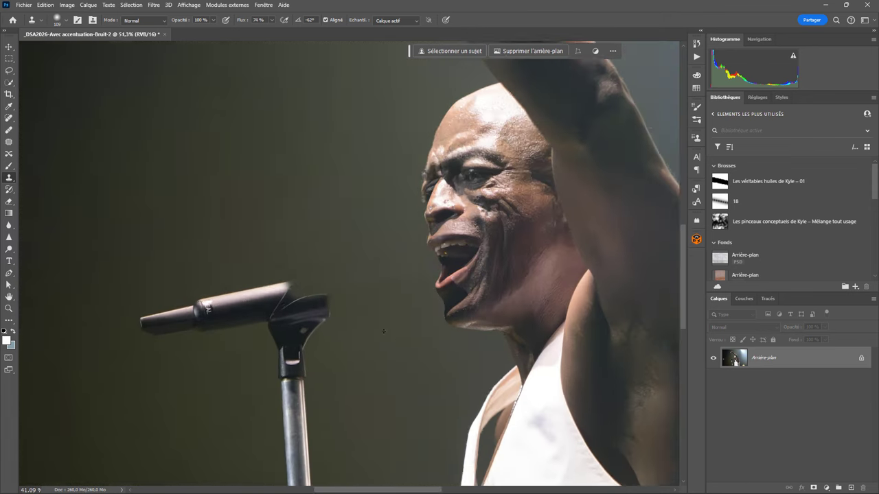
Step: Clone dark background over the bright middle section of the stand's pole
{"action": "scroll", "coordinate": [384, 347], "scroll_direction": "down", "scroll_amount": 3}
{"action": "scroll", "coordinate": [365, 373], "scroll_direction": "down", "scroll_amount": 3}
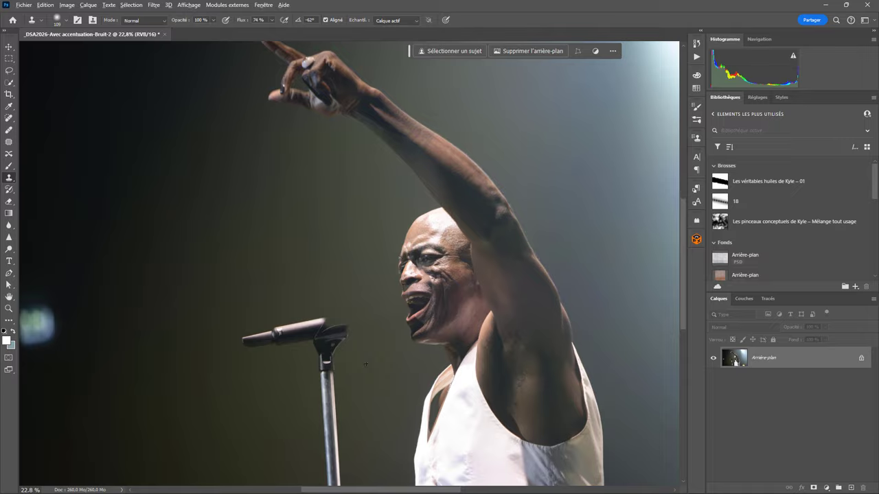
{"action": "scroll", "coordinate": [366, 372], "scroll_direction": "up", "scroll_amount": 3}
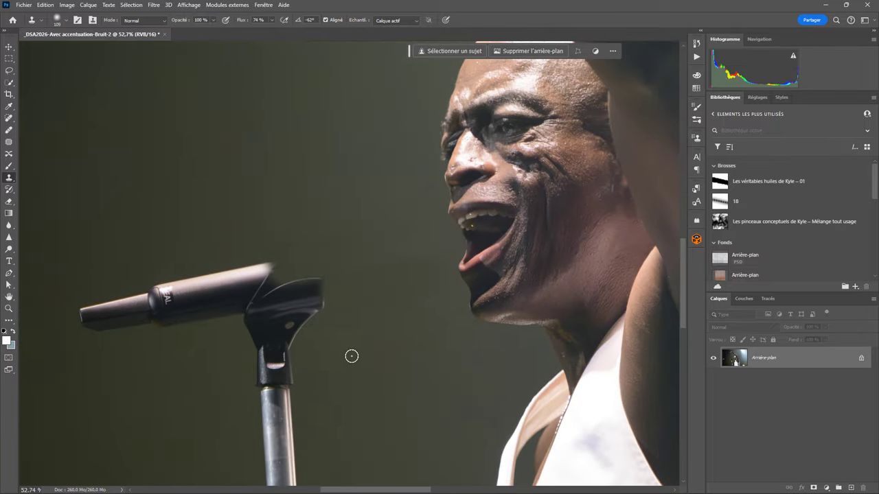
{"action": "left_click_drag", "start_coordinate": [345, 349], "coordinate": [424, 204]}
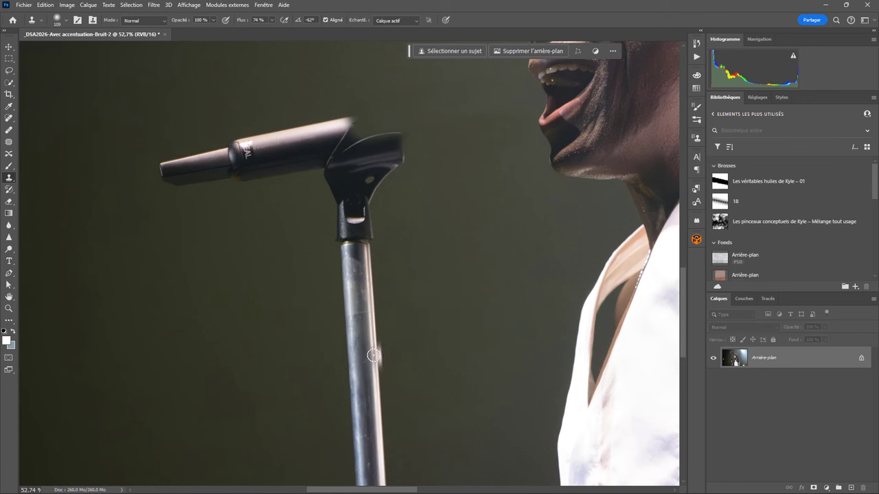
{"action": "mouse_move", "coordinate": [374, 312]}
{"action": "left_mouse_down"}
{"action": "mouse_move", "coordinate": [374, 389]}
{"action": "mouse_move", "coordinate": [370, 355]}
{"action": "mouse_move", "coordinate": [358, 353]}
{"action": "left_mouse_up"}
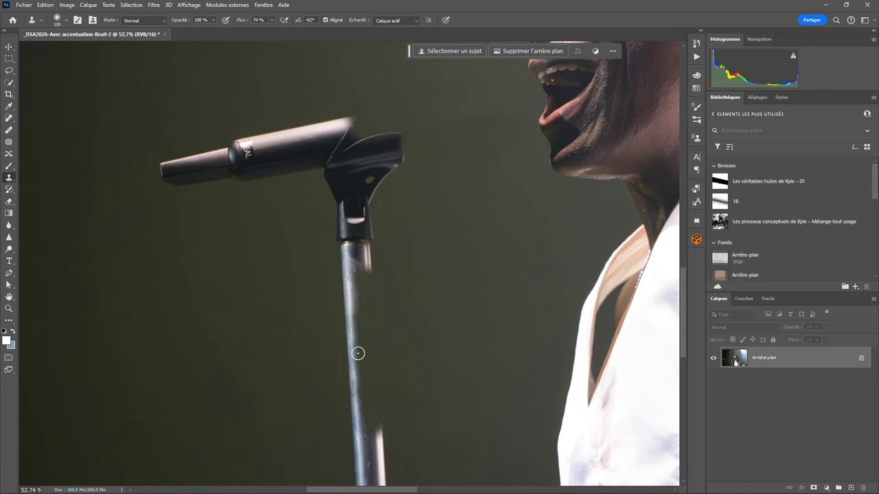
{"action": "mouse_move", "coordinate": [348, 295]}
{"action": "left_mouse_down"}
{"action": "mouse_move", "coordinate": [345, 277]}
{"action": "mouse_move", "coordinate": [351, 423]}
{"action": "mouse_move", "coordinate": [348, 298]}
{"action": "mouse_move", "coordinate": [345, 401]}
{"action": "left_mouse_up"}
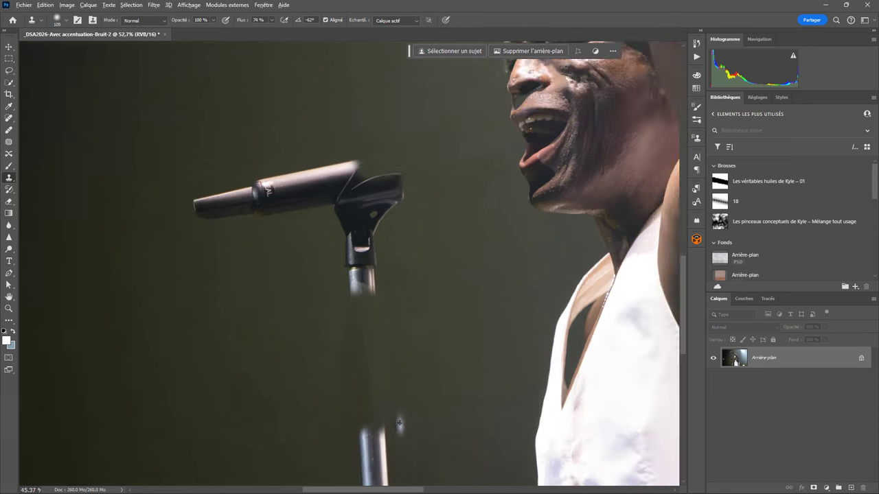
{"action": "scroll", "coordinate": [412, 419], "scroll_direction": "down", "scroll_amount": 3}
{"action": "scroll", "coordinate": [402, 418], "scroll_direction": "down", "scroll_amount": 3}
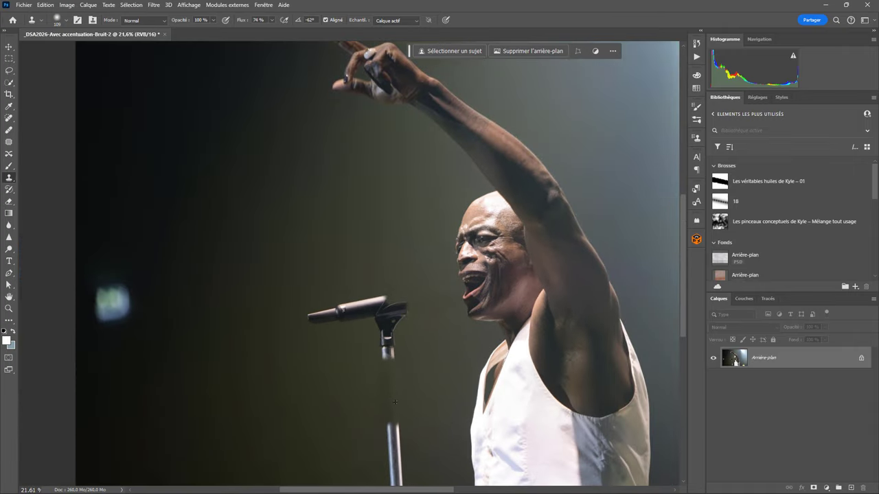
{"action": "scroll", "coordinate": [389, 394], "scroll_direction": "down", "scroll_amount": 1}
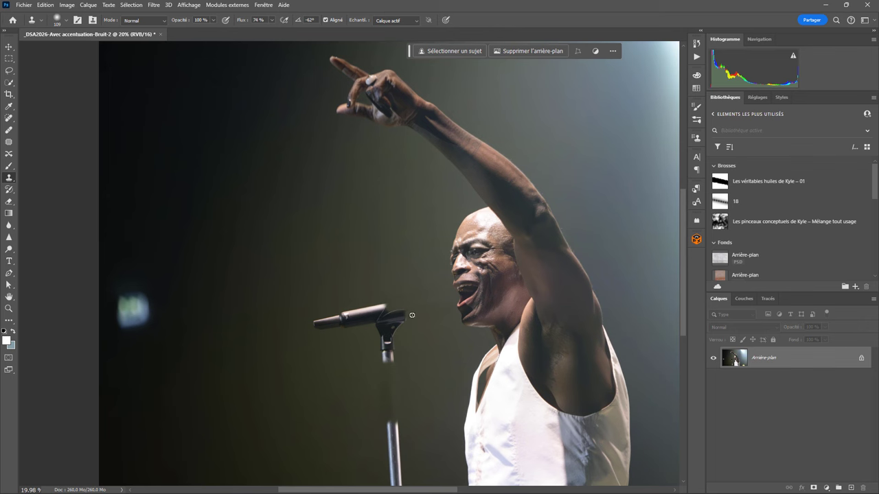
Step: Undo the clone edits so the microphone and stand are whole, with the Patch tool active
{"action": "key", "text": "ctrl+z"}
{"action": "key", "text": "ctrl+z"}
{"action": "key", "text": "ctrl+z"}
{"action": "key", "text": "ctrl+z"}
{"action": "key", "text": "ctrl+z"}
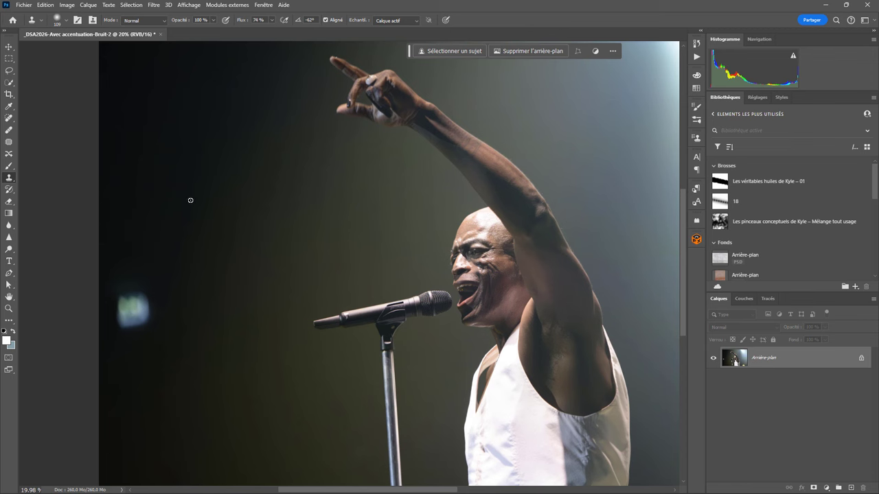
{"action": "left_click", "coordinate": [9, 141]}
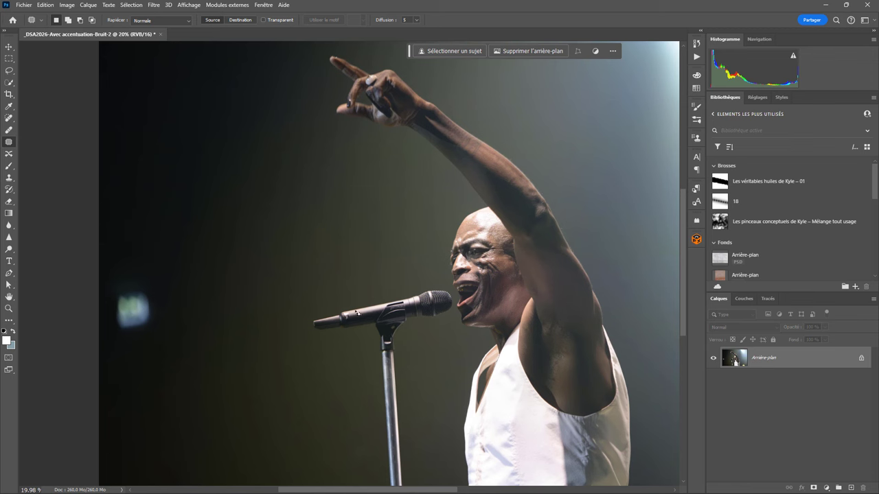
Step: Set Diffusion to 1 and patch the microphone and its clip with nearby background
{"action": "left_click", "coordinate": [417, 20]}
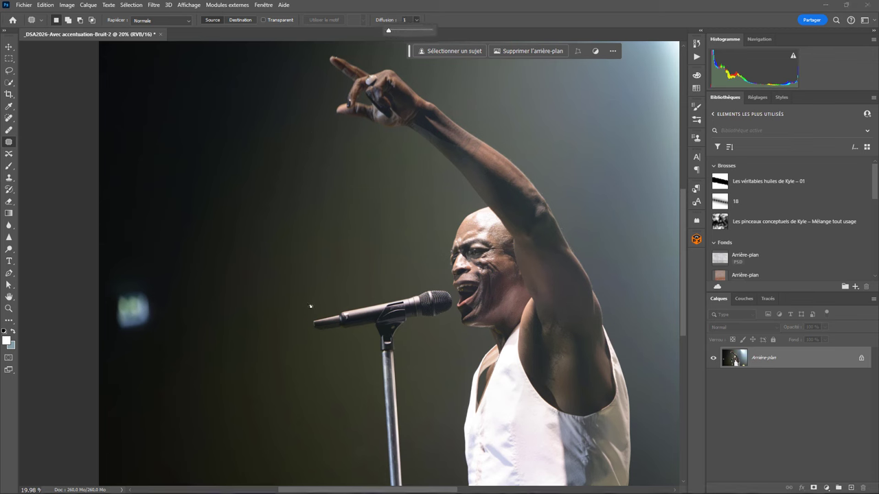
{"action": "left_click_drag", "start_coordinate": [304, 318], "coordinate": [410, 290]}
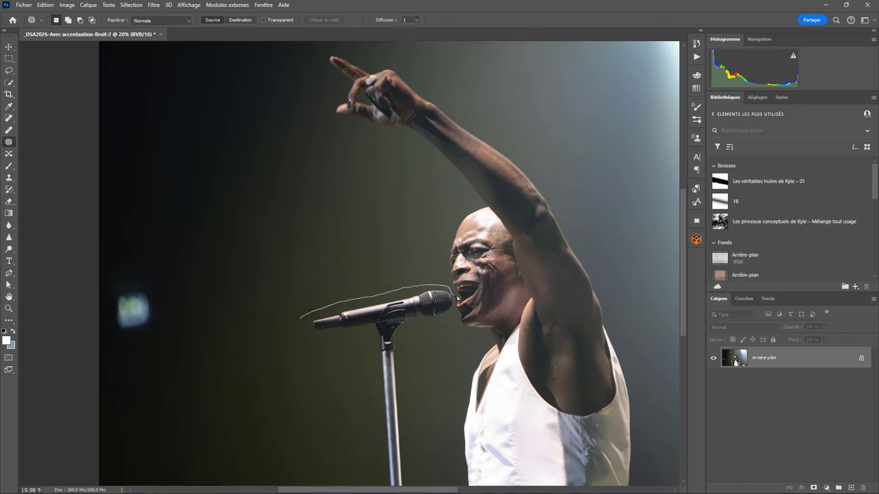
{"action": "mouse_move", "coordinate": [458, 305]}
{"action": "left_mouse_down"}
{"action": "mouse_move", "coordinate": [312, 350]}
{"action": "mouse_move", "coordinate": [302, 323]}
{"action": "left_mouse_up"}
{"action": "left_click_drag", "start_coordinate": [379, 319], "coordinate": [362, 273]}
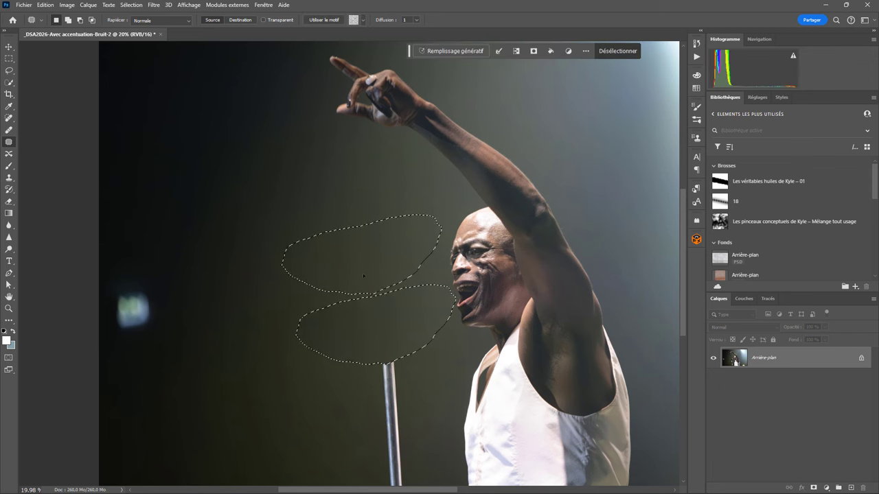
{"action": "key", "text": "ctrl+d"}
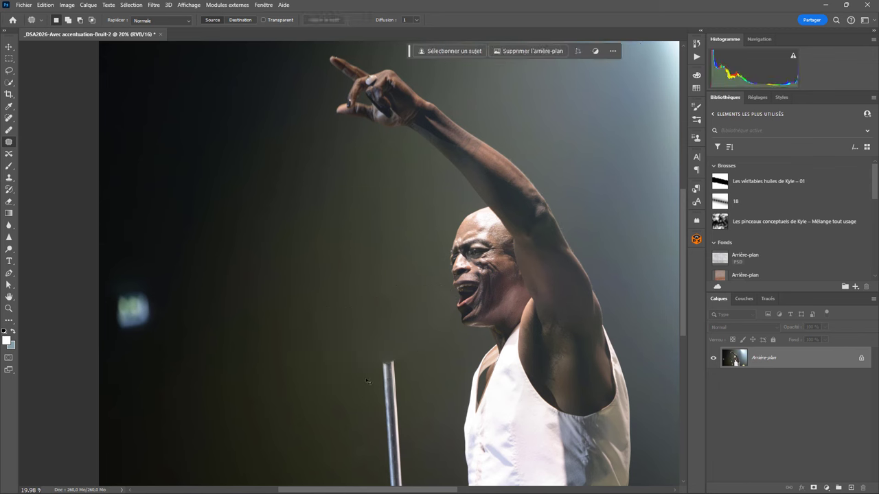
{"action": "scroll", "coordinate": [434, 359], "scroll_direction": "up", "scroll_amount": 5}
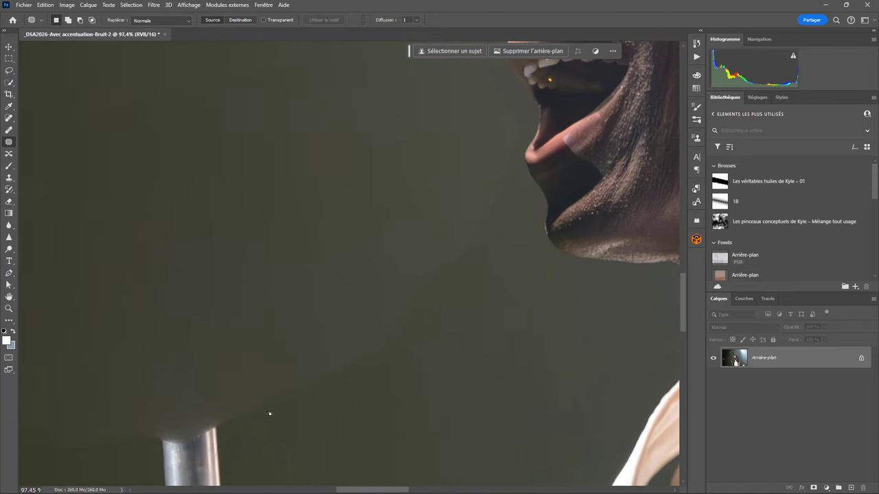
{"action": "scroll", "coordinate": [370, 288], "scroll_direction": "down", "scroll_amount": 2}
{"action": "scroll", "coordinate": [364, 287], "scroll_direction": "down", "scroll_amount": 3}
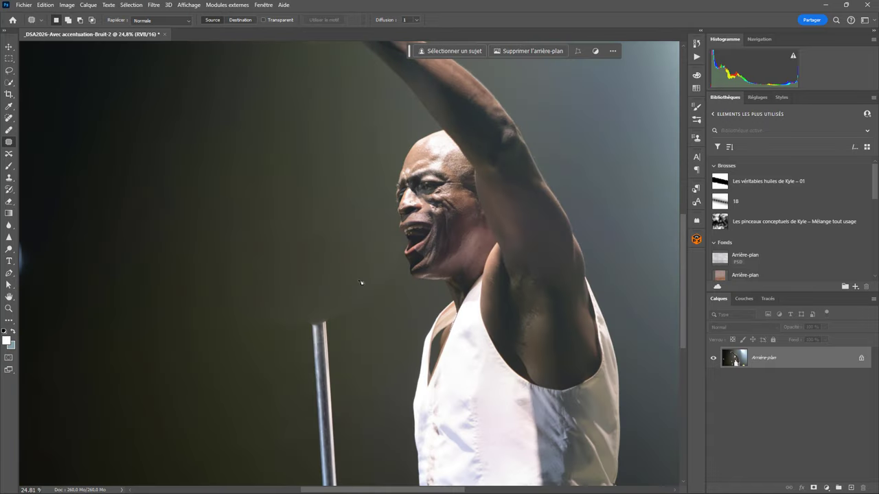
{"action": "scroll", "coordinate": [361, 286], "scroll_direction": "down", "scroll_amount": 1}
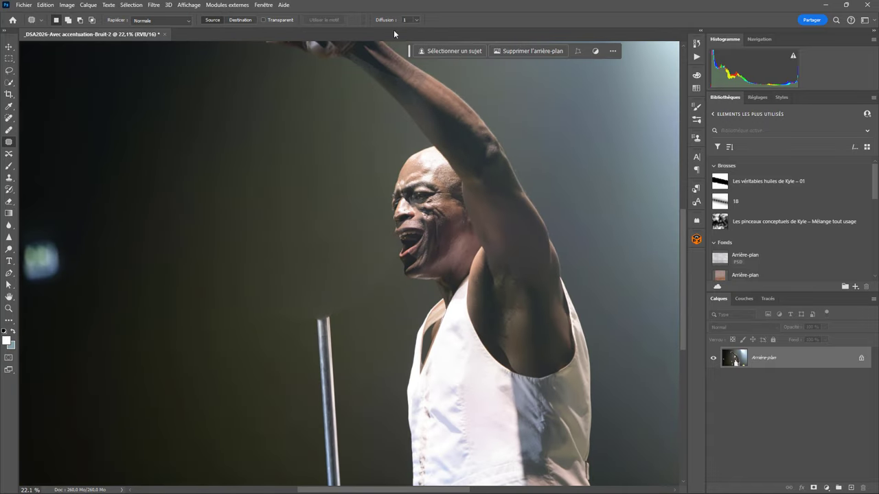
Step: Undo the first patch, raise the Diffusion amount, and re-patch the microphone head
{"action": "key", "text": "ctrl+z"}
{"action": "key", "text": "ctrl+z"}
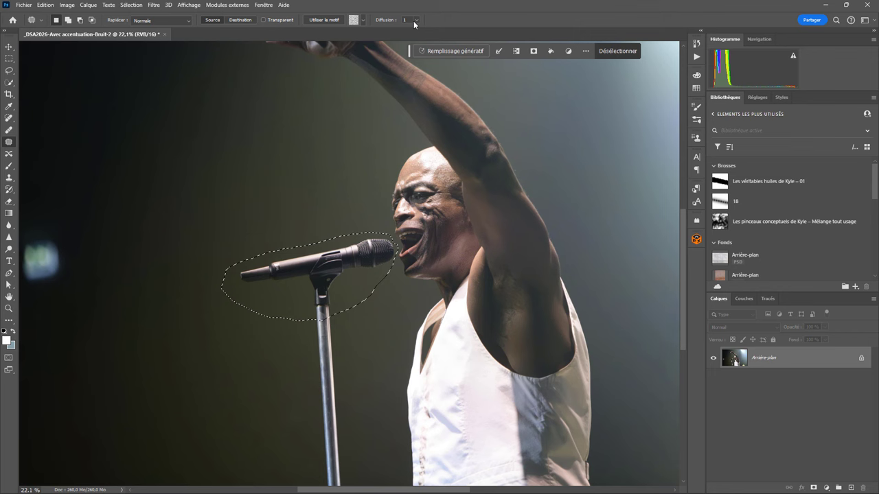
{"action": "left_click", "coordinate": [416, 20]}
{"action": "left_click_drag", "start_coordinate": [417, 31], "coordinate": [433, 32]}
{"action": "left_click_drag", "start_coordinate": [320, 272], "coordinate": [305, 195]}
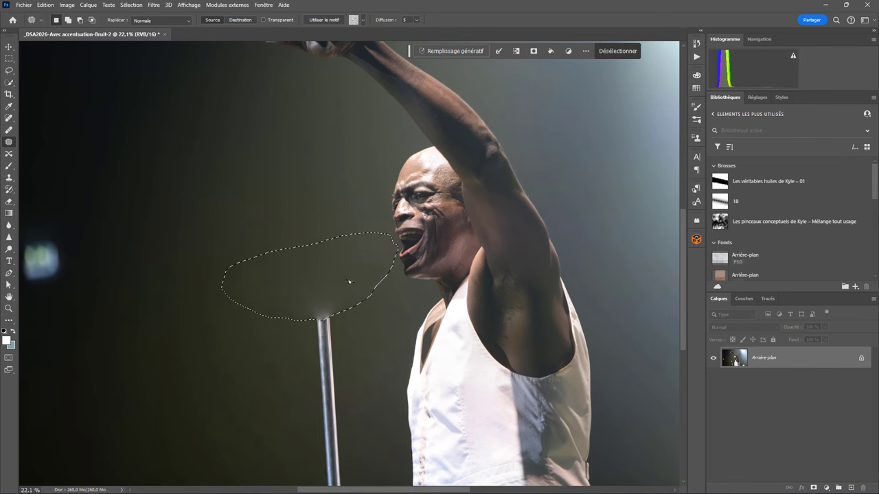
{"action": "key", "text": "ctrl+d"}
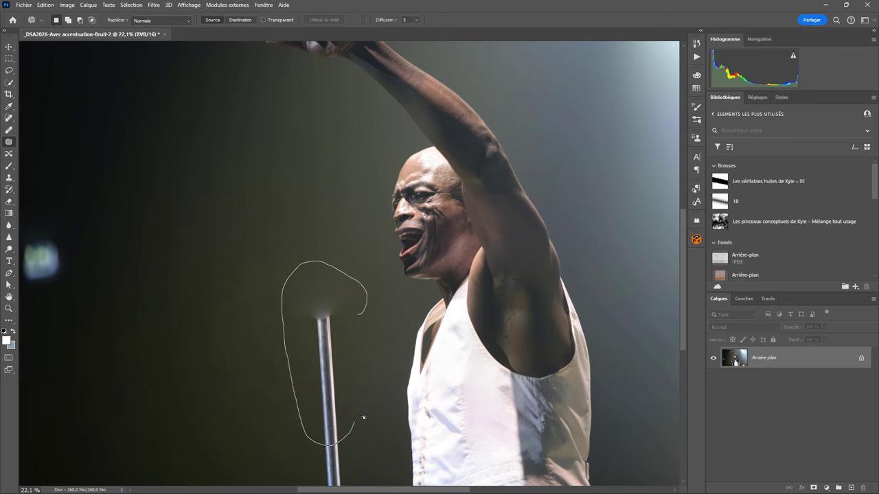
Step: Patch the remaining stand beside the torso with dark background from the left
{"action": "left_click_drag", "start_coordinate": [363, 417], "coordinate": [358, 316]}
{"action": "left_click_drag", "start_coordinate": [355, 384], "coordinate": [259, 377]}
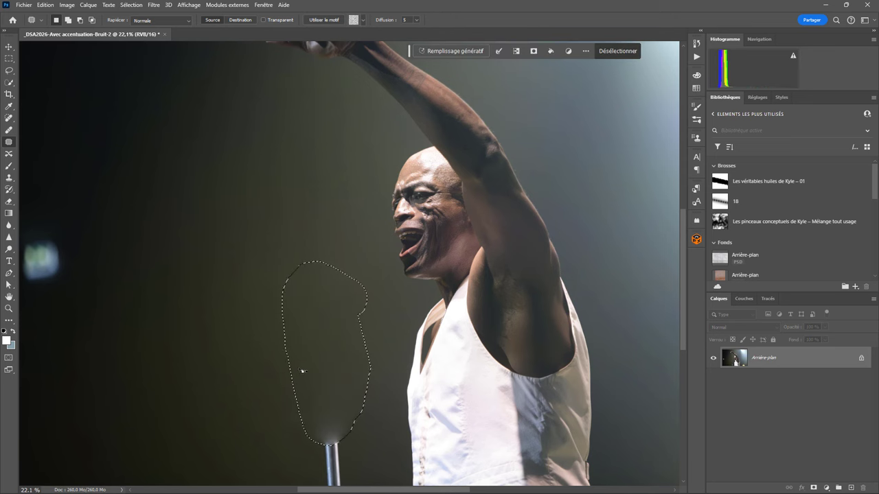
{"action": "scroll", "coordinate": [344, 330], "scroll_direction": "down", "scroll_amount": 5}
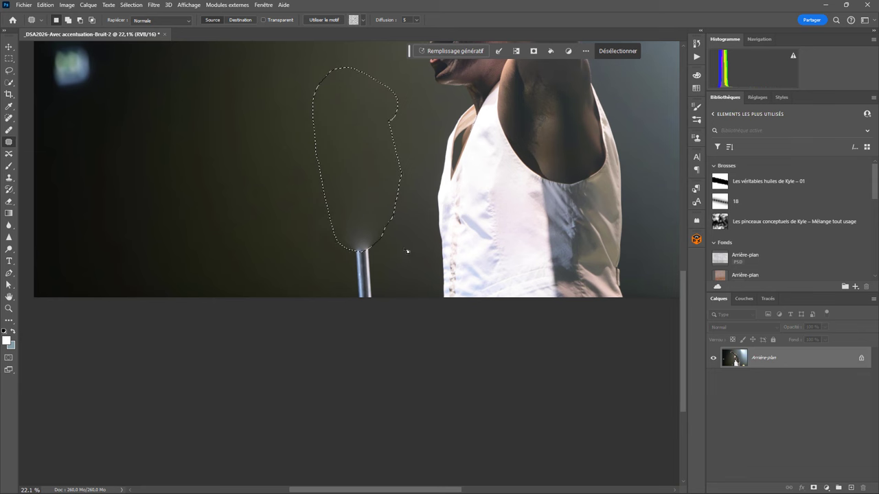
{"action": "left_click_drag", "start_coordinate": [403, 248], "coordinate": [384, 173]}
{"action": "left_click_drag", "start_coordinate": [318, 224], "coordinate": [379, 337]}
{"action": "mouse_move", "coordinate": [362, 260]}
{"action": "left_mouse_down"}
{"action": "mouse_move", "coordinate": [273, 260]}
{"action": "mouse_move", "coordinate": [266, 270]}
{"action": "left_mouse_up"}
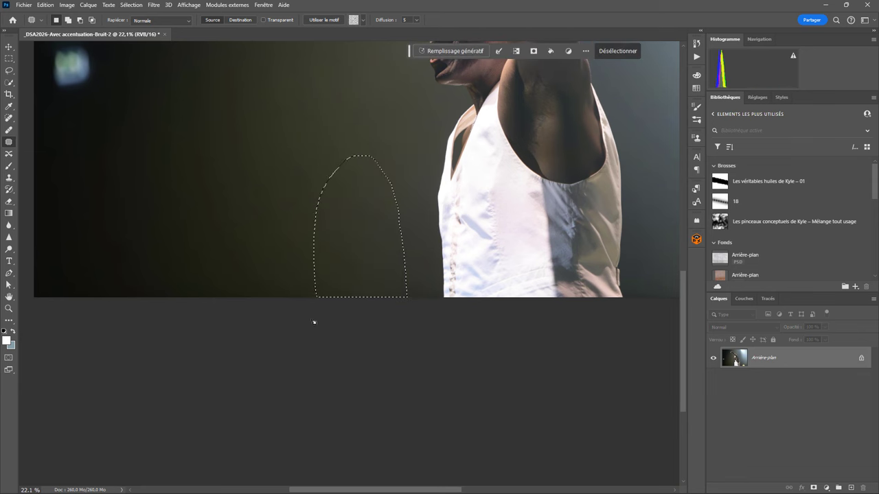
{"action": "left_click", "coordinate": [337, 363]}
{"action": "scroll", "coordinate": [351, 329], "scroll_direction": "down", "scroll_amount": 3}
{"action": "scroll", "coordinate": [357, 308], "scroll_direction": "down", "scroll_amount": 1}
{"action": "scroll", "coordinate": [355, 309], "scroll_direction": "up", "scroll_amount": 2}
{"action": "scroll", "coordinate": [350, 275], "scroll_direction": "up", "scroll_amount": 3}
{"action": "scroll", "coordinate": [347, 224], "scroll_direction": "up", "scroll_amount": 2}
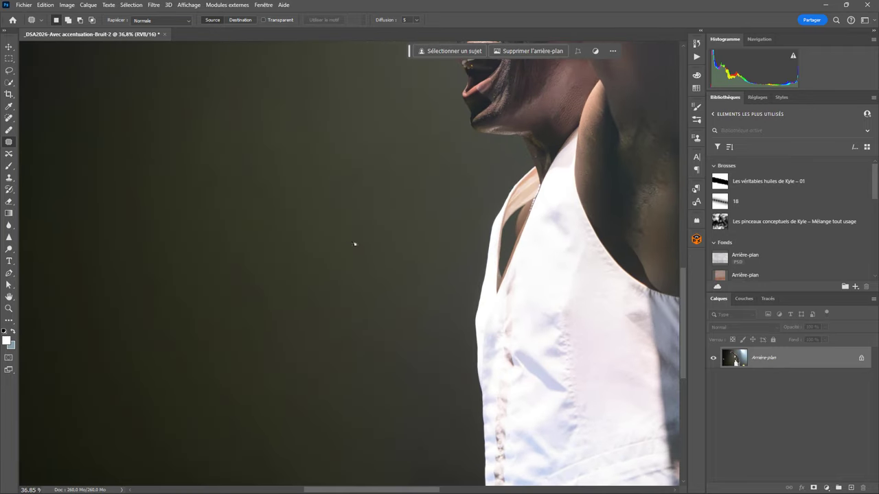
{"action": "left_click_drag", "start_coordinate": [362, 208], "coordinate": [373, 377]}
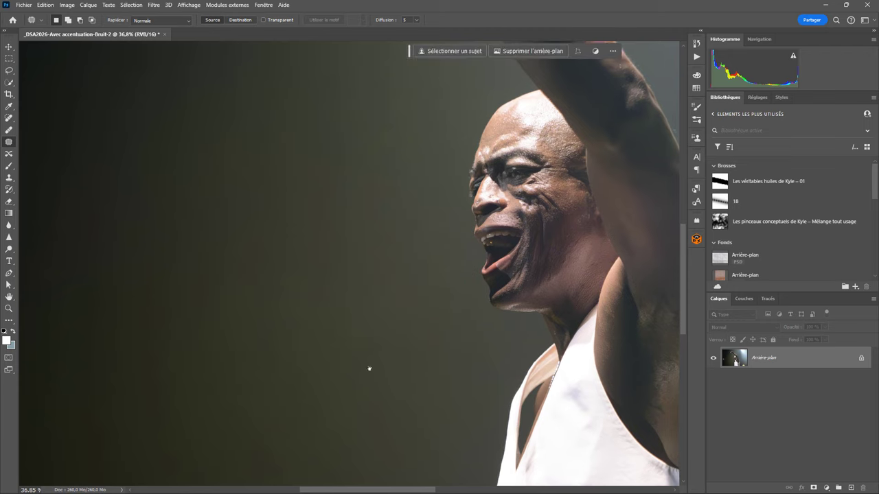
{"action": "left_click_drag", "start_coordinate": [367, 263], "coordinate": [439, 292]}
{"action": "scroll", "coordinate": [439, 292], "scroll_direction": "up", "scroll_amount": 1}
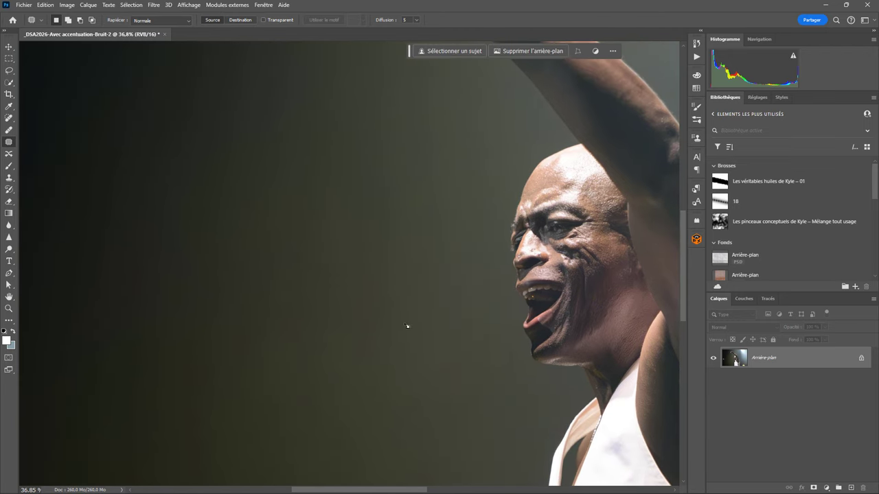
{"action": "scroll", "coordinate": [418, 316], "scroll_direction": "up", "scroll_amount": 3}
{"action": "scroll", "coordinate": [434, 305], "scroll_direction": "up", "scroll_amount": 1}
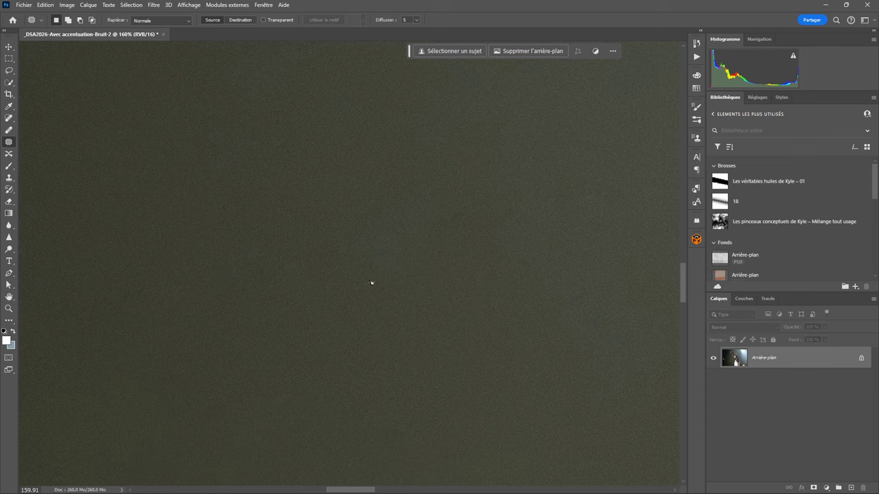
Step: Pick the Clone Stamp with a 25 px brush and zoom out to the full photo
{"action": "left_click", "coordinate": [9, 178]}
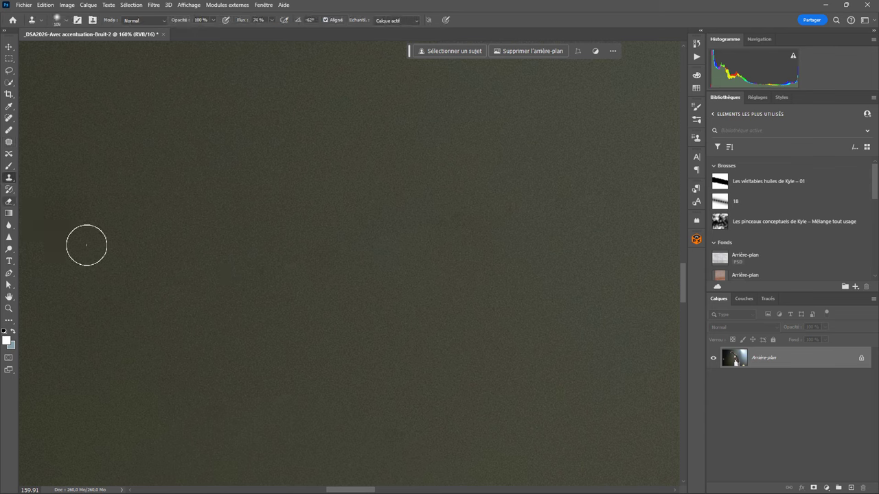
{"action": "right_click", "coordinate": [504, 296], "text": "alt"}
{"action": "left_click_drag", "start_coordinate": [486, 296], "coordinate": [473, 300]}
{"action": "scroll", "coordinate": [373, 424], "scroll_direction": "down", "scroll_amount": 3}
{"action": "scroll", "coordinate": [398, 412], "scroll_direction": "down", "scroll_amount": 3}
{"action": "scroll", "coordinate": [428, 397], "scroll_direction": "down", "scroll_amount": 2}
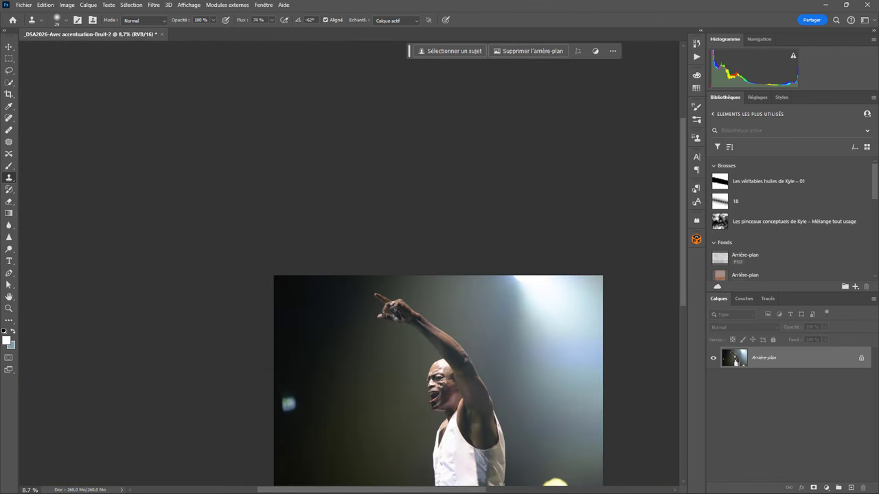
Step: Undo three edits so the microphone and full stand return beside the singer
{"action": "left_click_drag", "start_coordinate": [433, 352], "coordinate": [461, 218]}
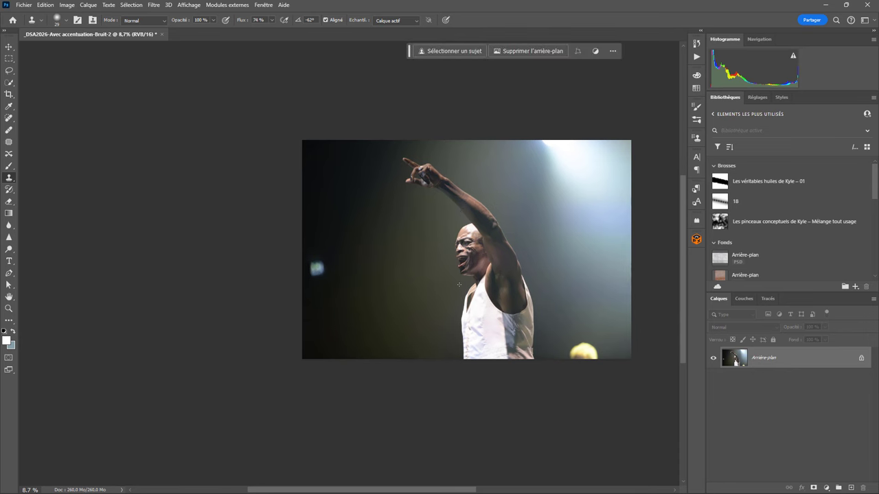
{"action": "key", "text": "ctrl+z"}
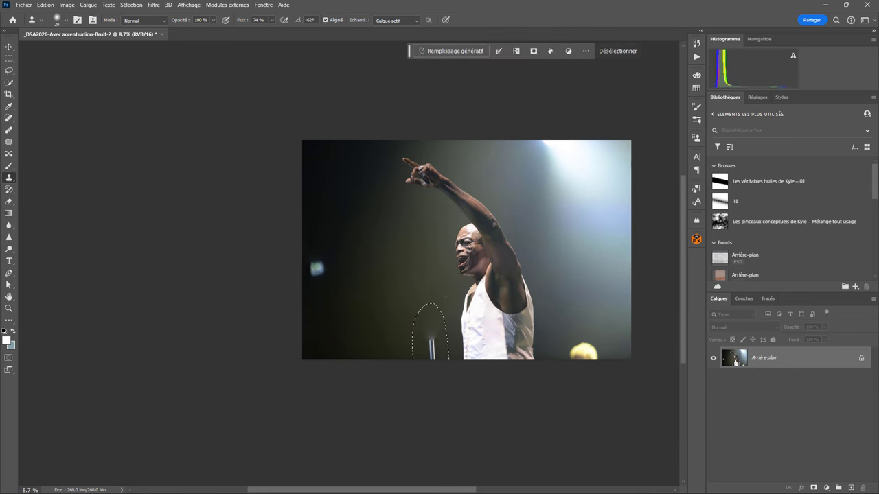
{"action": "key", "text": "ctrl+z"}
{"action": "key", "text": "ctrl+z"}
{"action": "key", "text": "ctrl+z"}
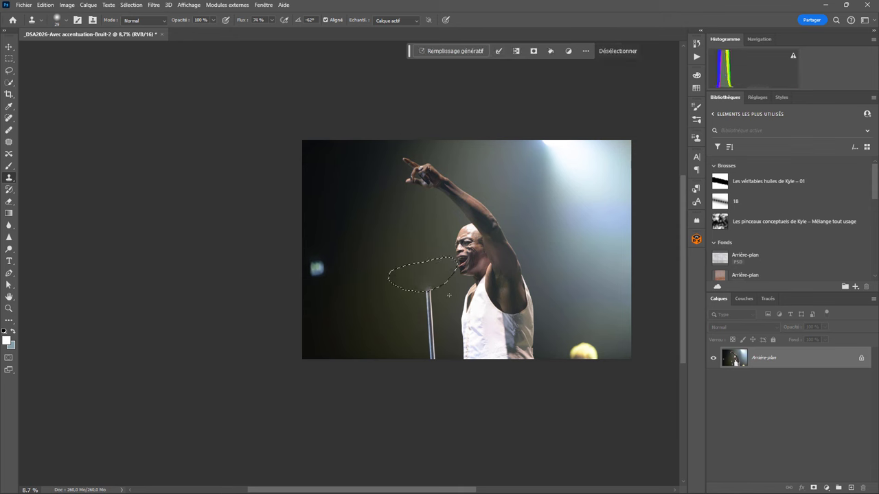
{"action": "key", "text": "ctrl+z"}
{"action": "key", "text": "ctrl+z"}
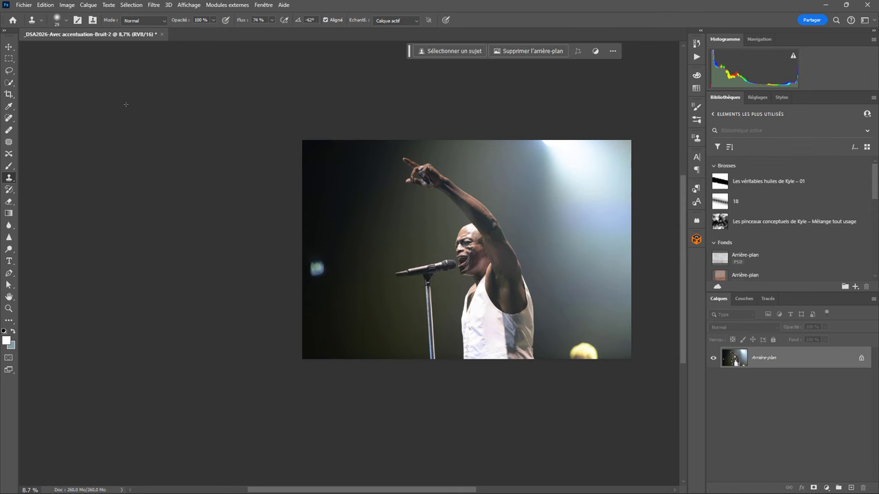
Step: Zoom in with the Lasso tool and begin outlining the microphone and stand
{"action": "left_click", "coordinate": [9, 70]}
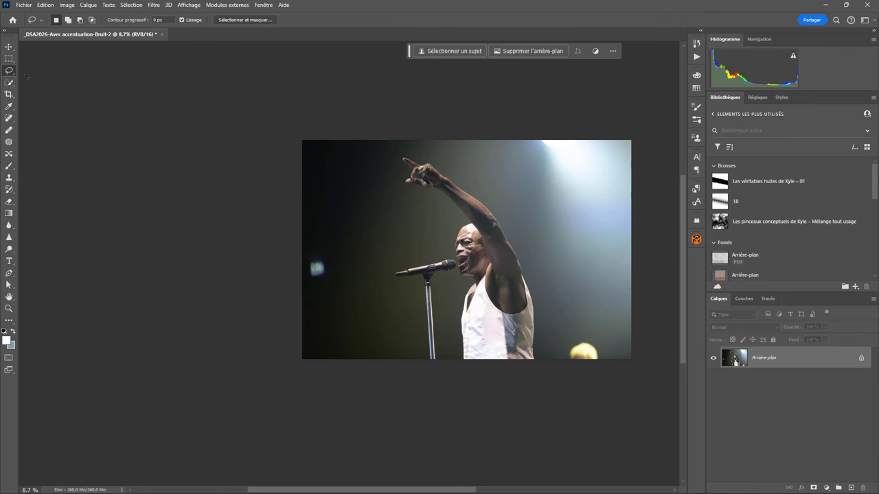
{"action": "scroll", "coordinate": [437, 300], "scroll_direction": "up", "scroll_amount": 5}
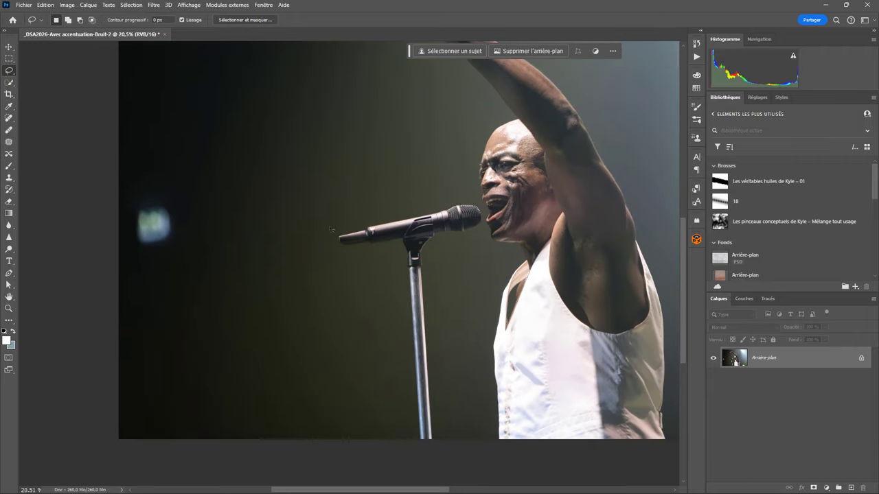
{"action": "left_click_drag", "start_coordinate": [331, 229], "coordinate": [372, 217]}
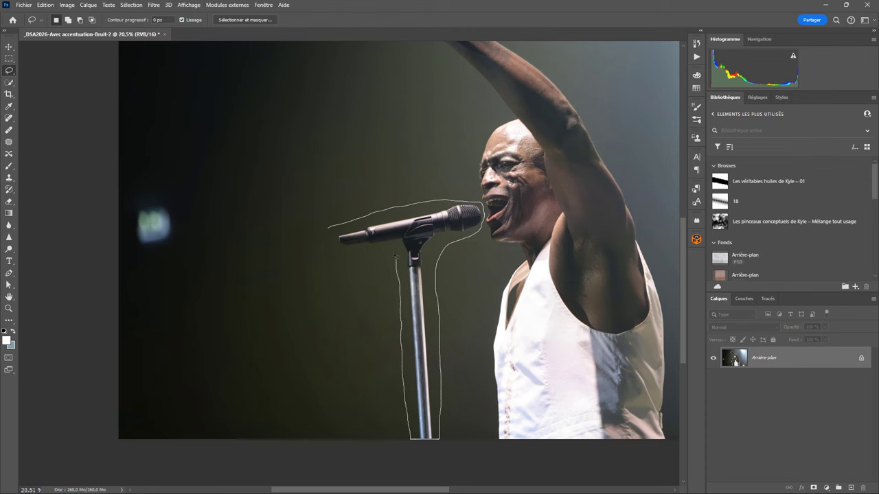
Step: Close the lasso around the mic and stand, fill it with Contenu pris en compte, and deselect
{"action": "left_click_drag", "start_coordinate": [330, 248], "coordinate": [329, 249]}
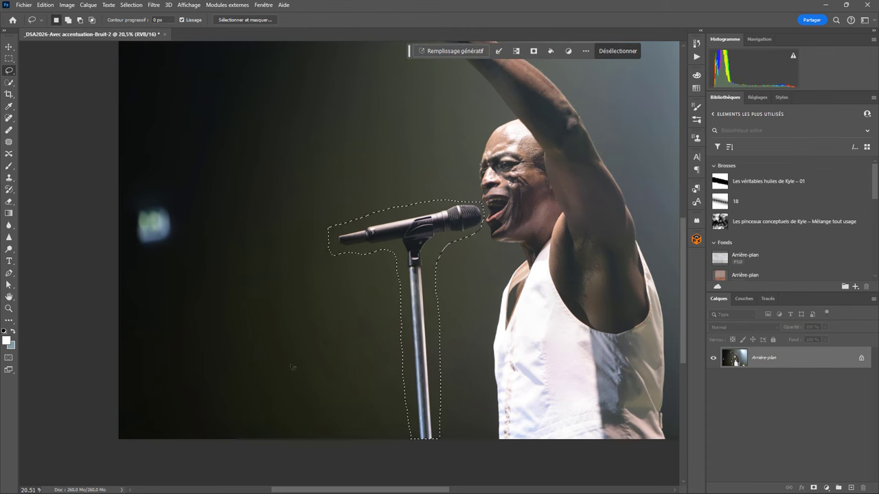
{"action": "left_click", "coordinate": [46, 5]}
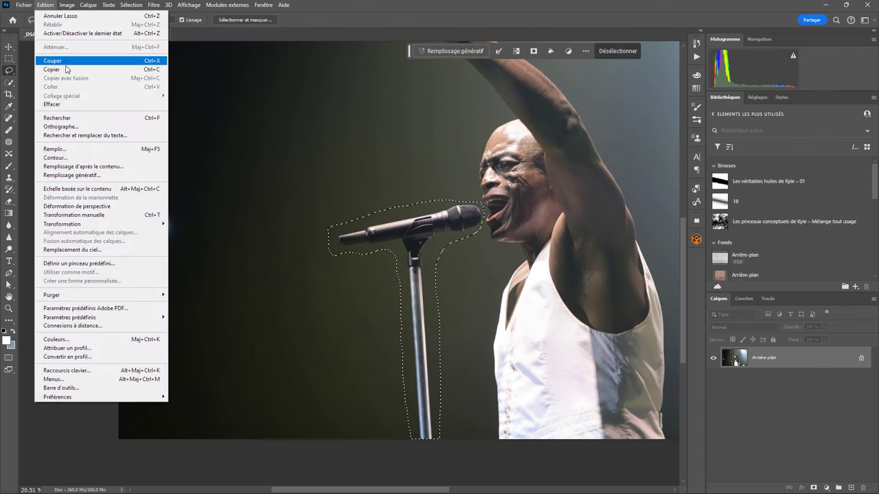
{"action": "left_click", "coordinate": [72, 150]}
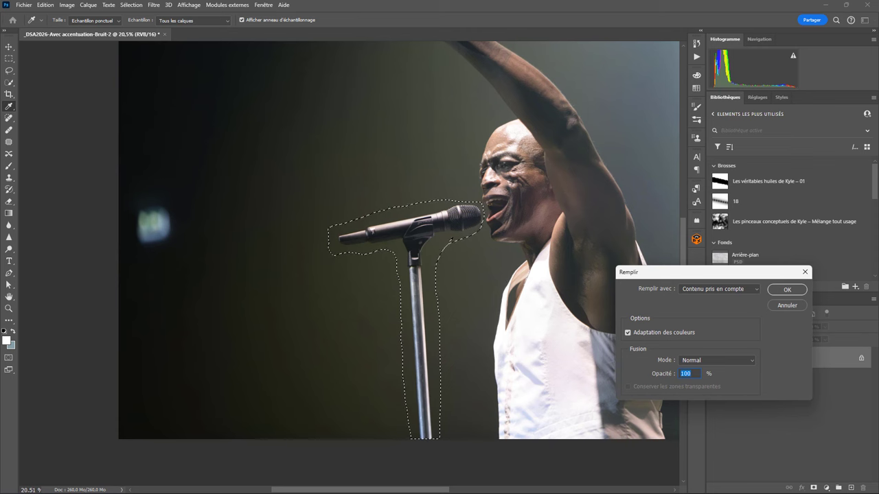
{"action": "left_click", "coordinate": [787, 289]}
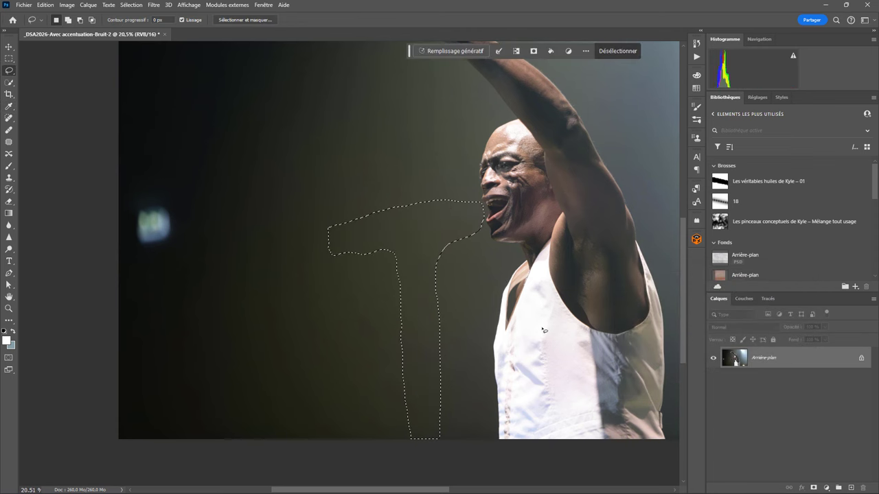
{"action": "key", "text": "ctrl+d"}
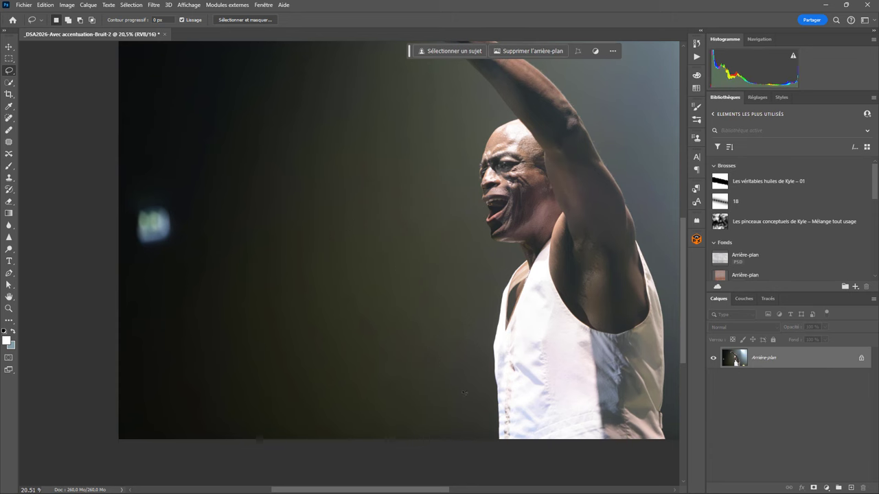
Step: Patch a small flawed spot of backdrop near the singer's chin with clean background
{"action": "scroll", "coordinate": [464, 393], "scroll_direction": "up", "scroll_amount": 5}
{"action": "scroll", "coordinate": [443, 370], "scroll_direction": "down", "scroll_amount": 4}
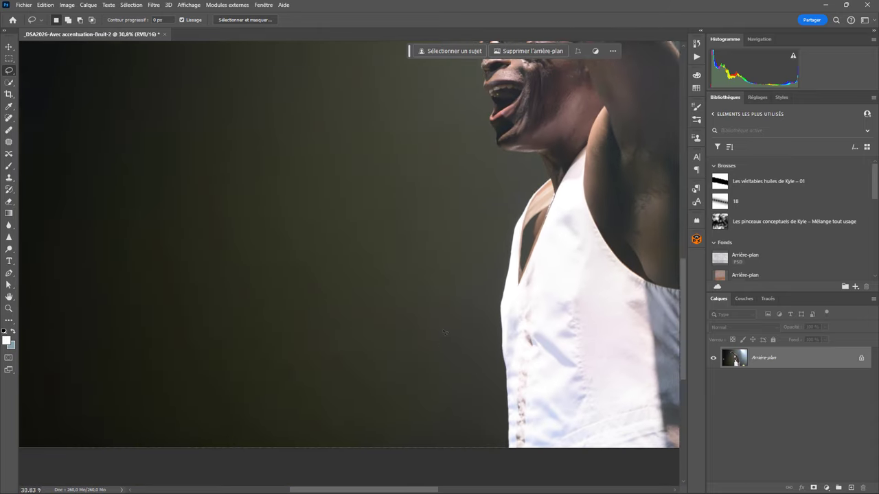
{"action": "scroll", "coordinate": [435, 297], "scroll_direction": "down", "scroll_amount": 2}
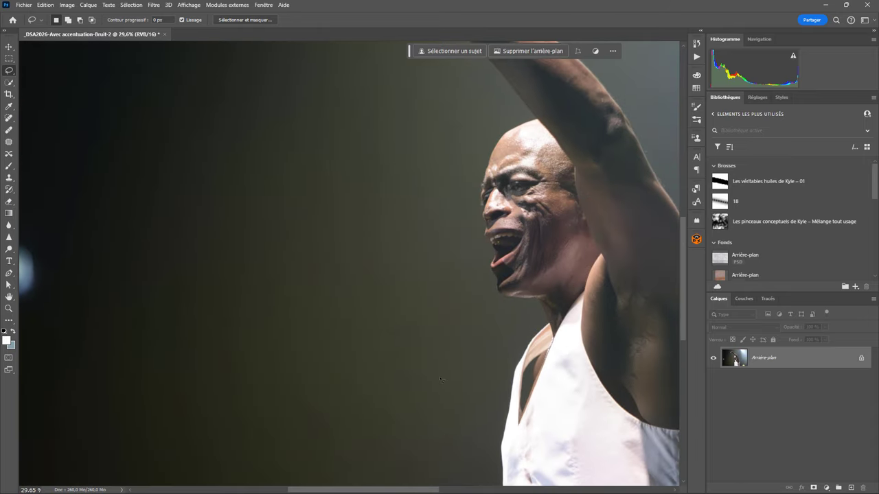
{"action": "scroll", "coordinate": [467, 201], "scroll_direction": "up", "scroll_amount": 5}
{"action": "scroll", "coordinate": [485, 266], "scroll_direction": "up", "scroll_amount": 3}
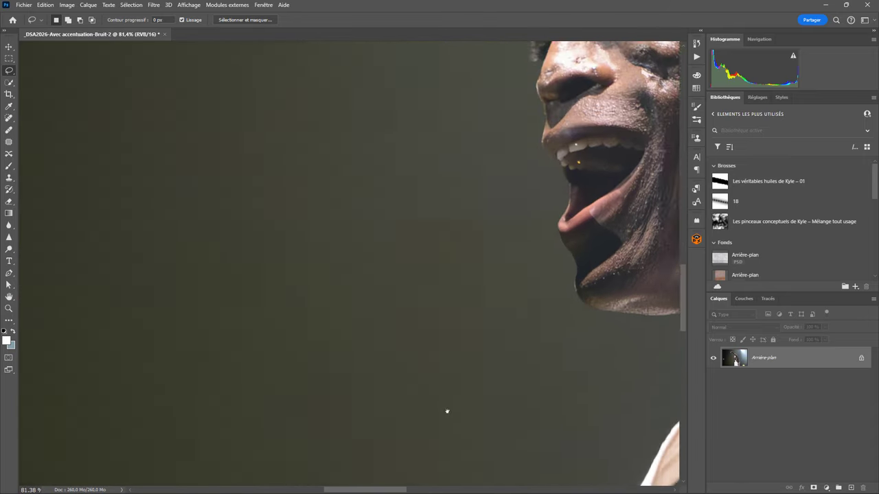
{"action": "scroll", "coordinate": [447, 409], "scroll_direction": "up", "scroll_amount": 3}
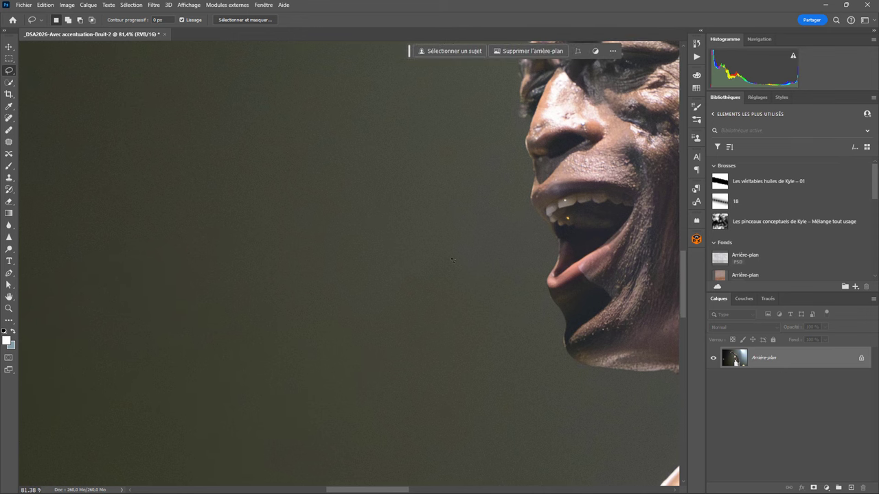
{"action": "left_click", "coordinate": [9, 141]}
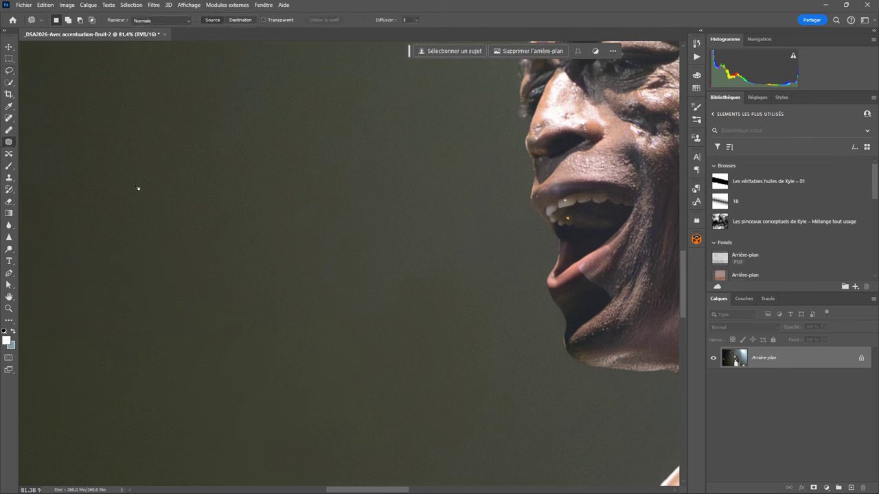
{"action": "mouse_move", "coordinate": [447, 271]}
{"action": "left_mouse_down"}
{"action": "mouse_move", "coordinate": [407, 318]}
{"action": "mouse_move", "coordinate": [434, 297]}
{"action": "mouse_move", "coordinate": [311, 267]}
{"action": "left_mouse_up"}
{"action": "key", "text": "ctrl+d"}
{"action": "scroll", "coordinate": [323, 389], "scroll_direction": "down", "scroll_amount": 2}
{"action": "scroll", "coordinate": [361, 390], "scroll_direction": "down", "scroll_amount": 3}
{"action": "scroll", "coordinate": [361, 418], "scroll_direction": "down", "scroll_amount": 2}
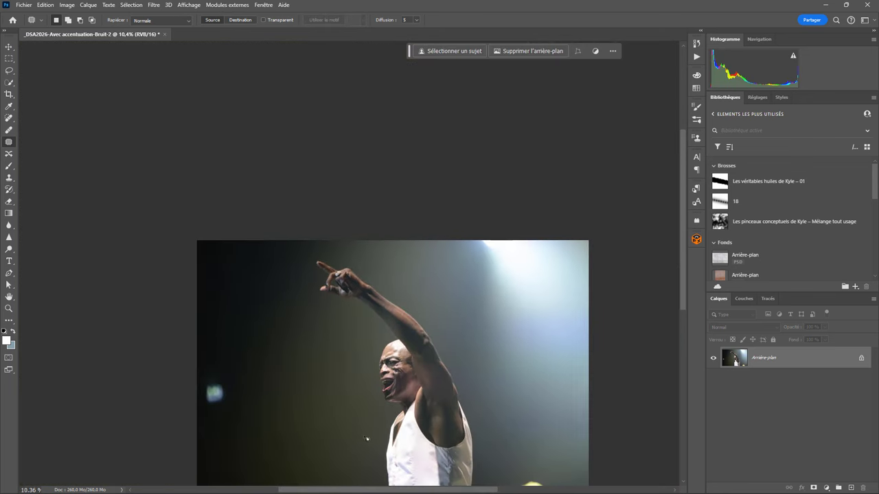
{"action": "scroll", "coordinate": [366, 438], "scroll_direction": "down", "scroll_amount": 3}
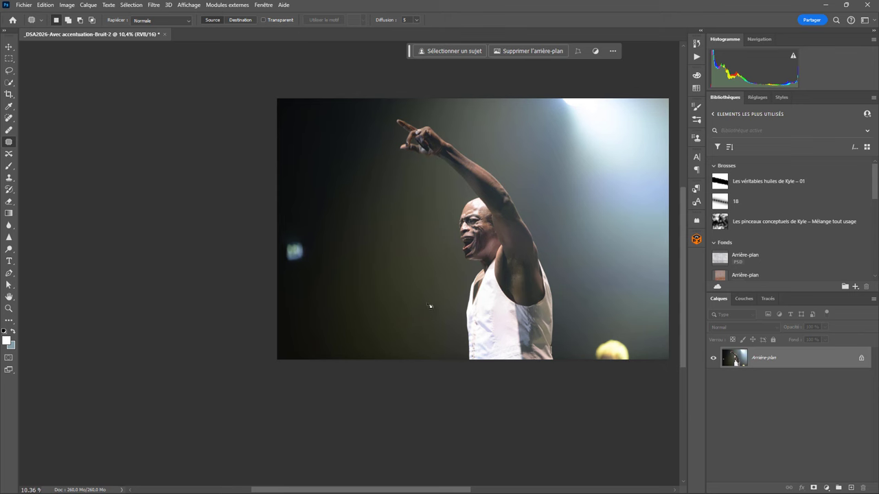
Step: Undo the content-aware fill so the microphone and stand reappear inside their selection
{"action": "key", "text": "ctrl+shift+z"}
{"action": "key", "text": "ctrl+z"}
{"action": "key", "text": "ctrl+shift+z"}
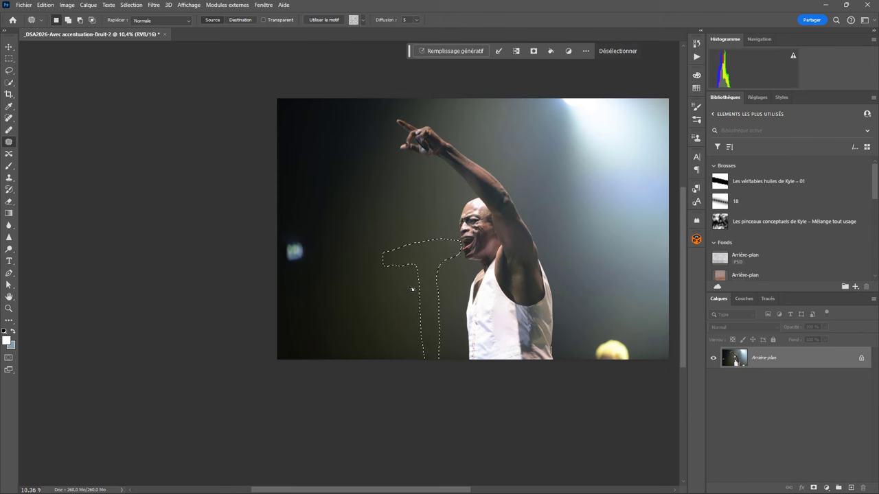
{"action": "key", "text": "ctrl+z"}
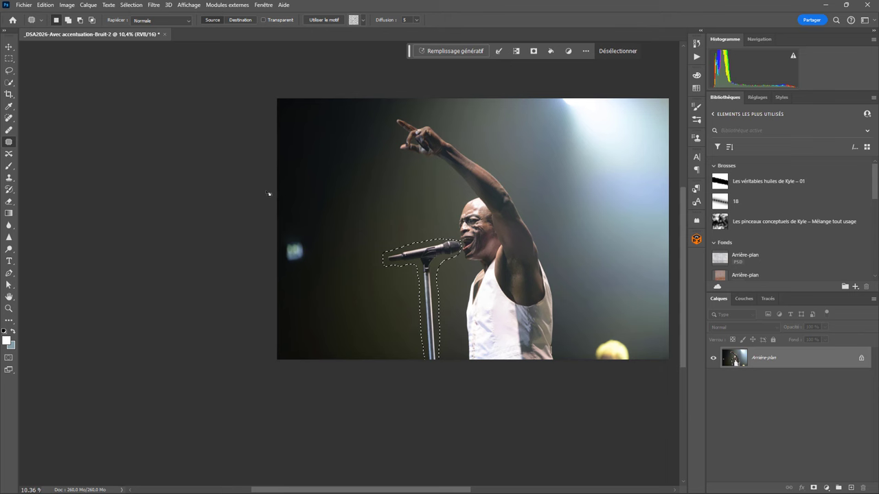
{"action": "left_click", "coordinate": [45, 5]}
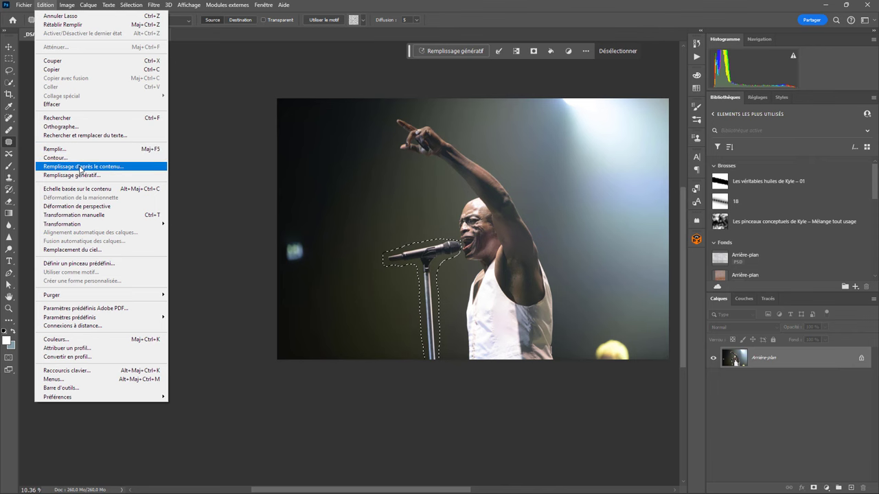
Step: Run Content-Aware Fill with the singer's face, neck, arm and torso excluded from sampling
{"action": "left_click", "coordinate": [81, 167]}
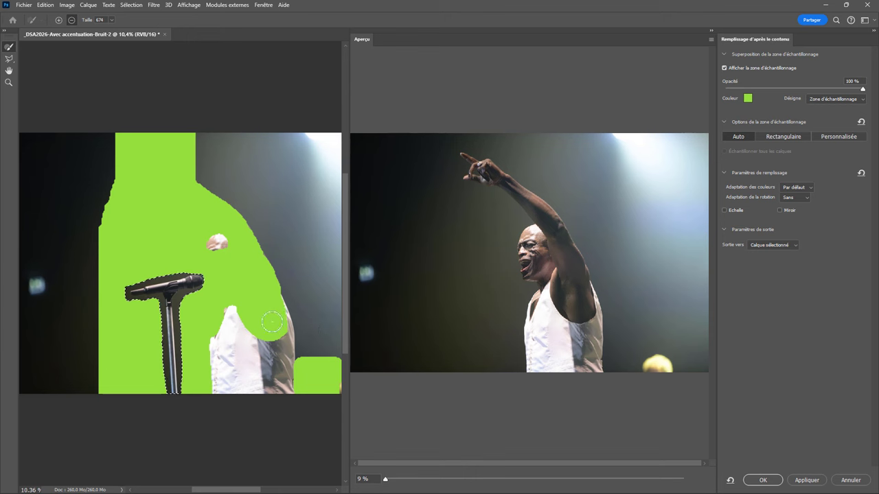
{"action": "mouse_move", "coordinate": [244, 292]}
{"action": "left_mouse_down"}
{"action": "mouse_move", "coordinate": [166, 168]}
{"action": "mouse_move", "coordinate": [141, 177]}
{"action": "left_mouse_up"}
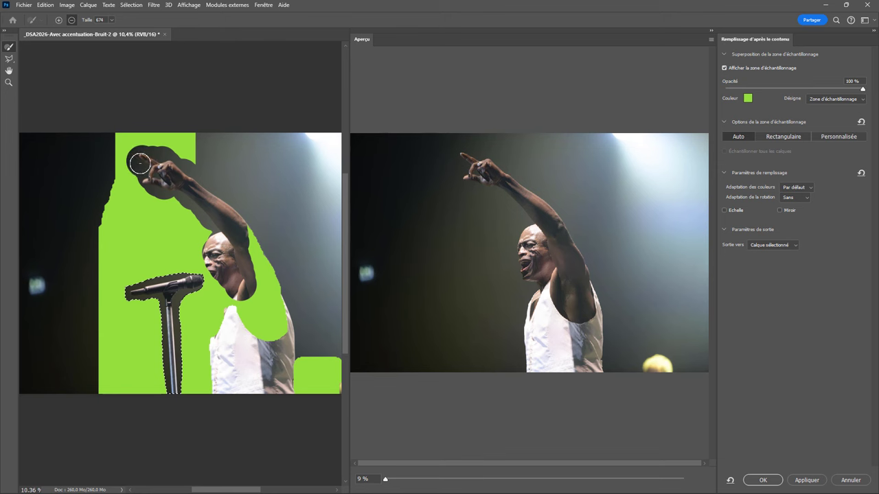
{"action": "mouse_move", "coordinate": [269, 275]}
{"action": "left_mouse_down"}
{"action": "mouse_move", "coordinate": [233, 295]}
{"action": "mouse_move", "coordinate": [216, 350]}
{"action": "mouse_move", "coordinate": [214, 402]}
{"action": "left_mouse_up"}
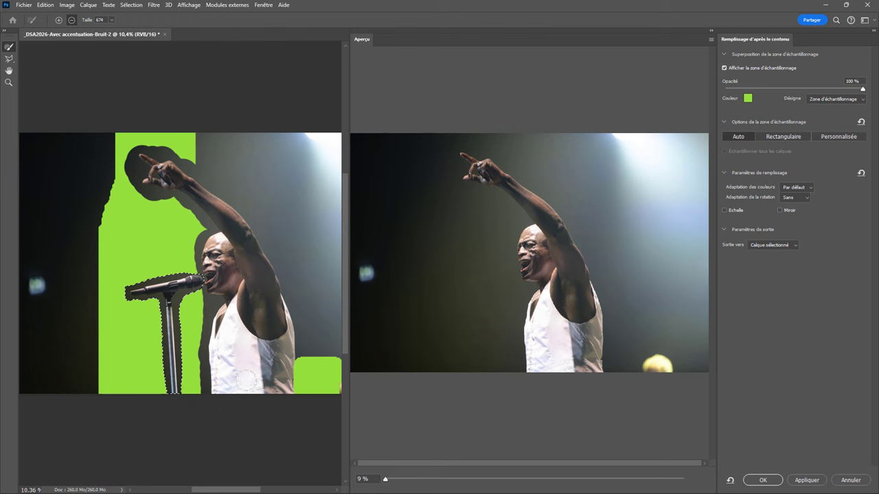
{"action": "left_click_drag", "start_coordinate": [283, 389], "coordinate": [290, 393]}
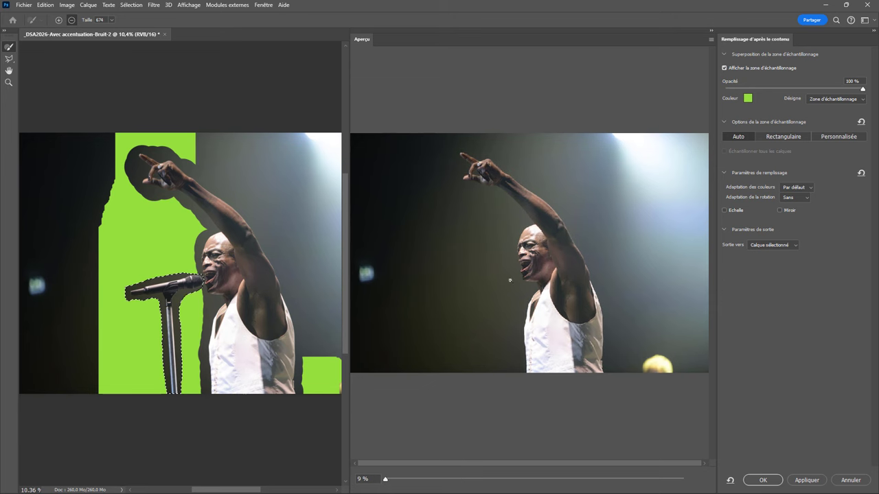
{"action": "left_click", "coordinate": [763, 481]}
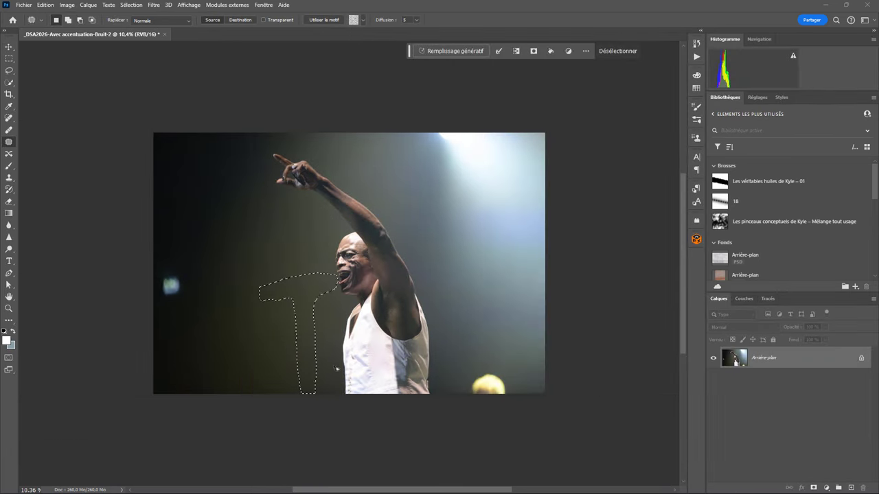
Step: Deselect, try a small Patch selection below the mouth, then undo back to the microphone selection
{"action": "key", "text": "ctrl+d"}
{"action": "scroll", "coordinate": [328, 360], "scroll_direction": "up", "scroll_amount": 5}
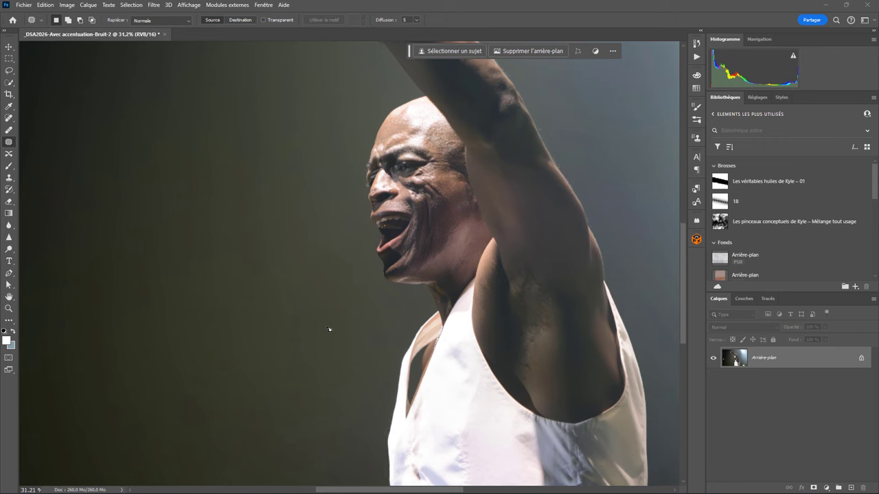
{"action": "mouse_move", "coordinate": [300, 313]}
{"action": "left_mouse_down"}
{"action": "mouse_move", "coordinate": [481, 232]}
{"action": "mouse_move", "coordinate": [381, 383]}
{"action": "left_mouse_up"}
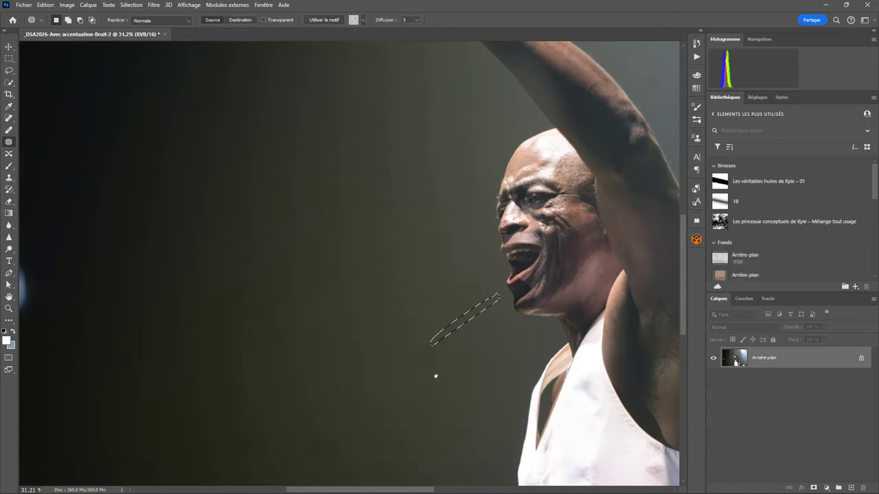
{"action": "scroll", "coordinate": [381, 383], "scroll_direction": "down", "scroll_amount": 2}
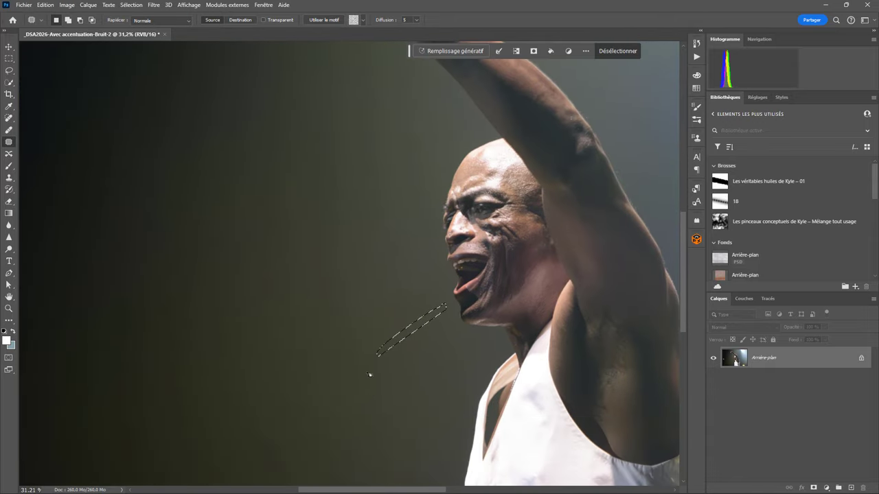
{"action": "key", "text": "ctrl+d"}
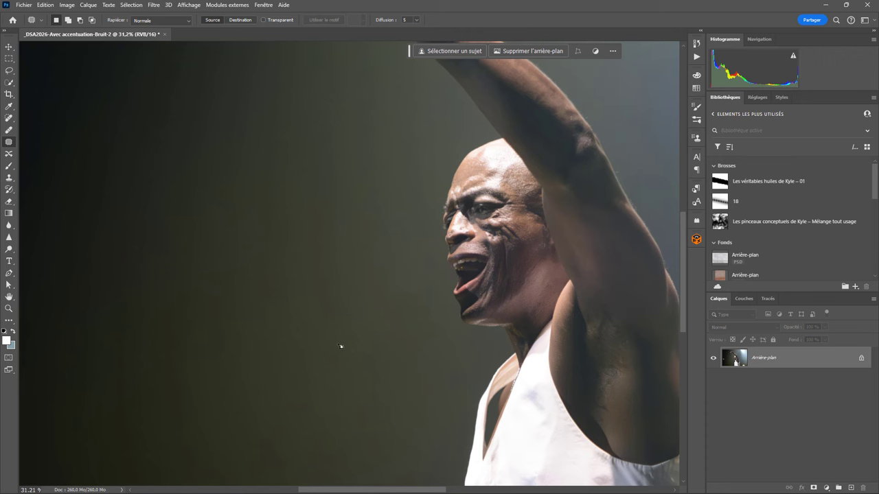
{"action": "key", "text": "ctrl+z"}
{"action": "key", "text": "ctrl+z"}
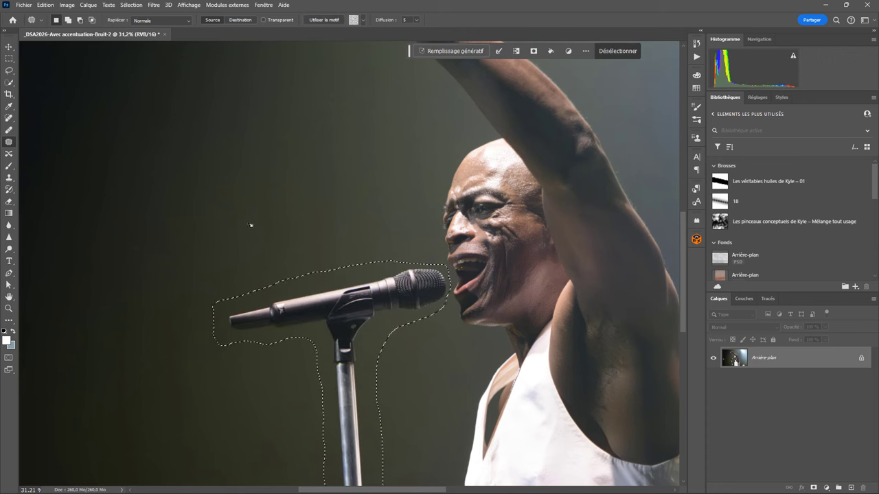
Step: Generate a Generative Fill over the microphone selection with the prompt 'efface le micro'
{"action": "left_click", "coordinate": [432, 52]}
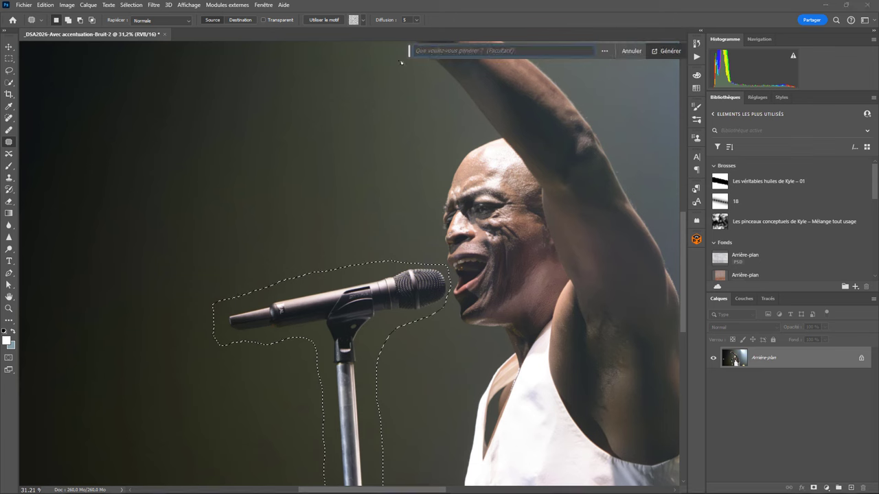
{"action": "type", "text": "efface le micro"}
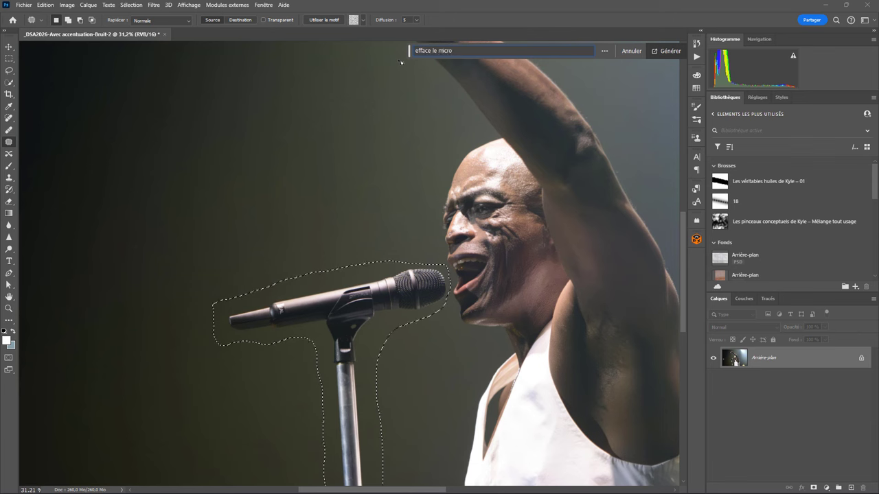
{"action": "left_click", "coordinate": [666, 51]}
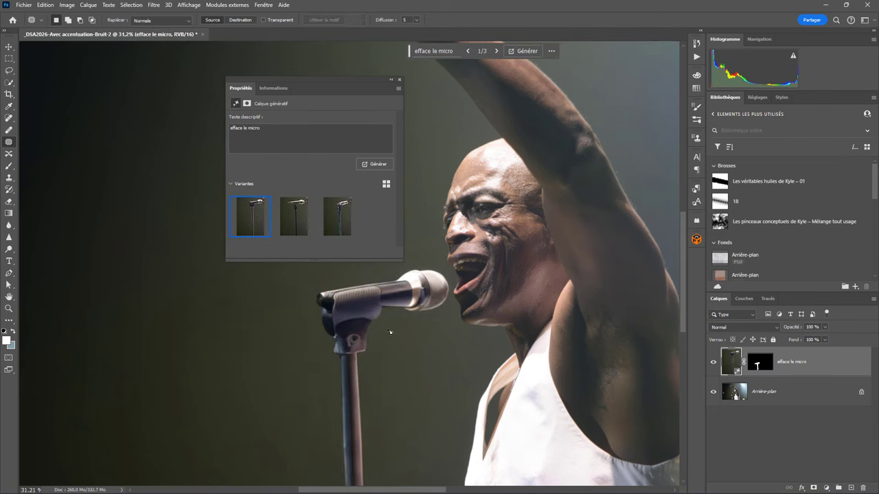
Step: Compare the three variants, then regenerate using the prompt 'erase microphone'
{"action": "mouse_move", "coordinate": [294, 217]}
{"action": "left_click", "coordinate": [300, 230]}
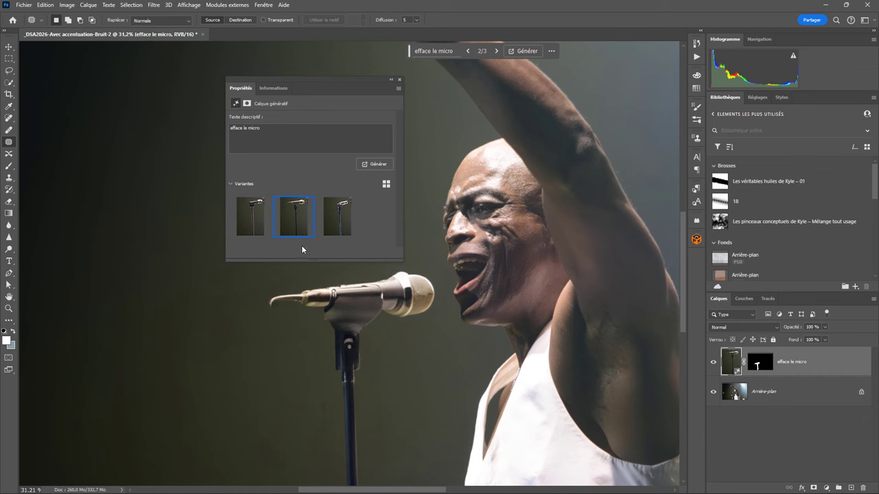
{"action": "left_click", "coordinate": [335, 221]}
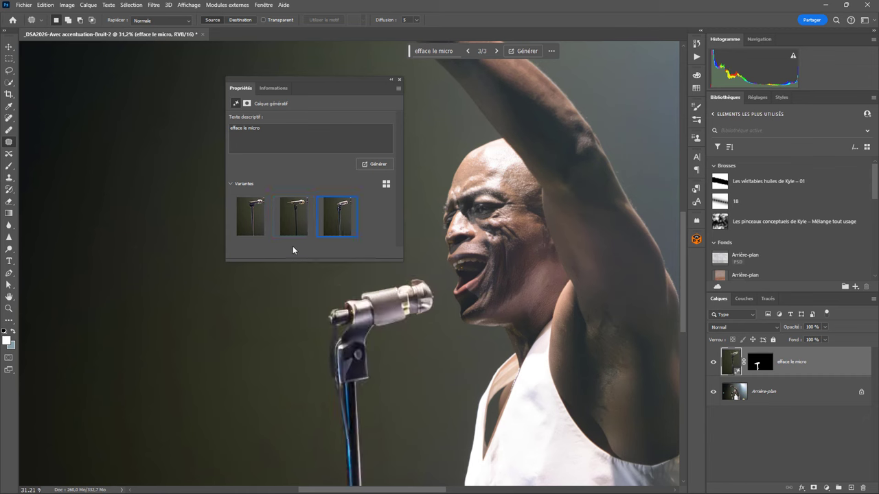
{"action": "left_click", "coordinate": [255, 218]}
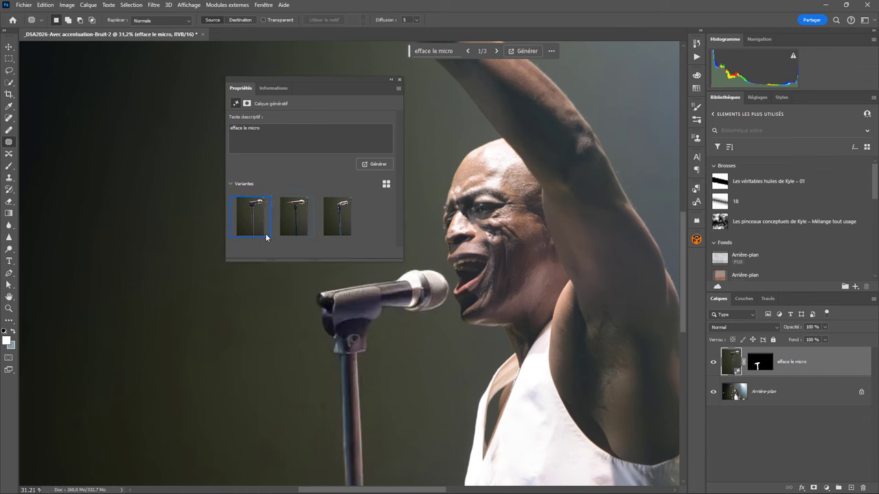
{"action": "left_click", "coordinate": [266, 129]}
{"action": "key", "text": "BackSpace"}
{"action": "key", "text": "BackSpace"}
{"action": "key", "text": "BackSpace"}
{"action": "key", "text": "BackSpace"}
{"action": "type", "text": "s"}
{"action": "key", "text": "Return"}
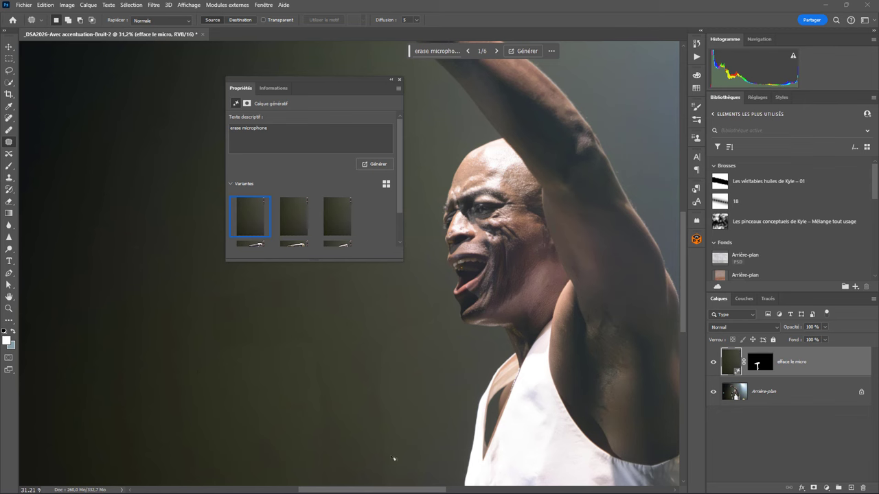
Step: Review the new variants, close Properties and delete the generative layer
{"action": "left_click", "coordinate": [294, 216]}
{"action": "left_click", "coordinate": [335, 226]}
{"action": "left_click", "coordinate": [398, 79]}
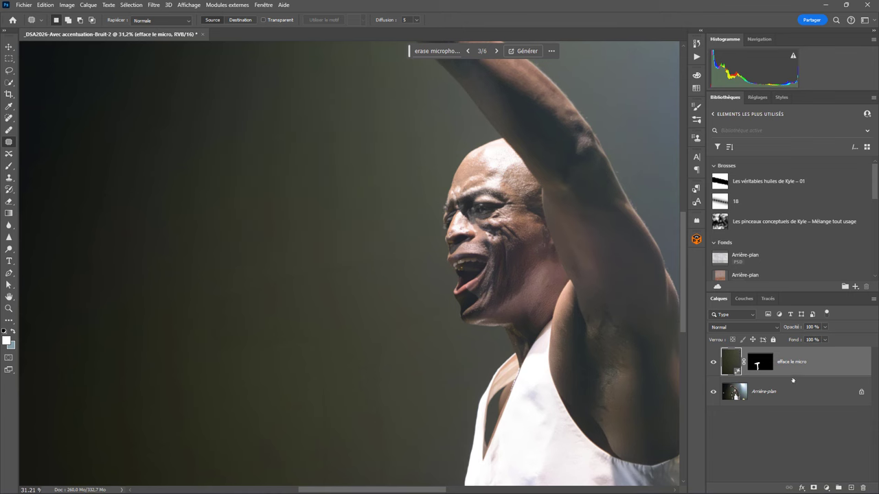
{"action": "key", "text": "Delete"}
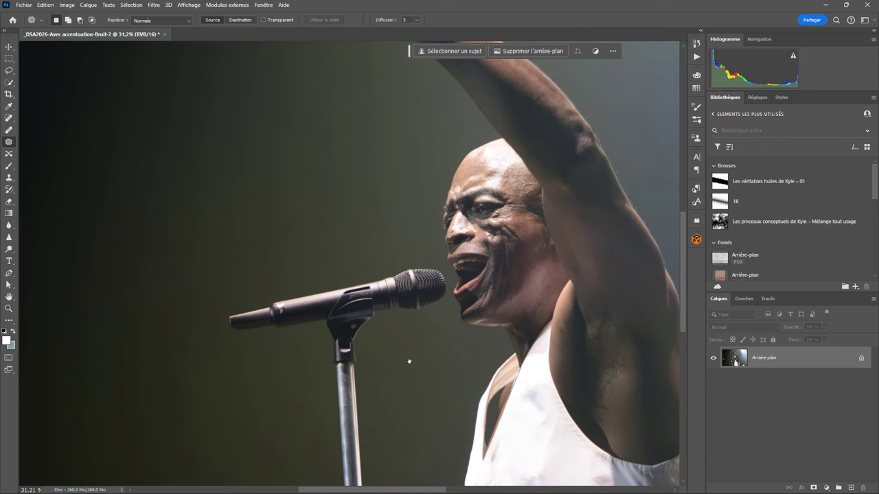
Step: Zoom out and run the Split Frequency action from the DCPMenu01 panel
{"action": "scroll", "coordinate": [410, 361], "scroll_direction": "down", "scroll_amount": 2}
{"action": "scroll", "coordinate": [428, 237], "scroll_direction": "down", "scroll_amount": 1}
{"action": "scroll", "coordinate": [430, 275], "scroll_direction": "down", "scroll_amount": 3}
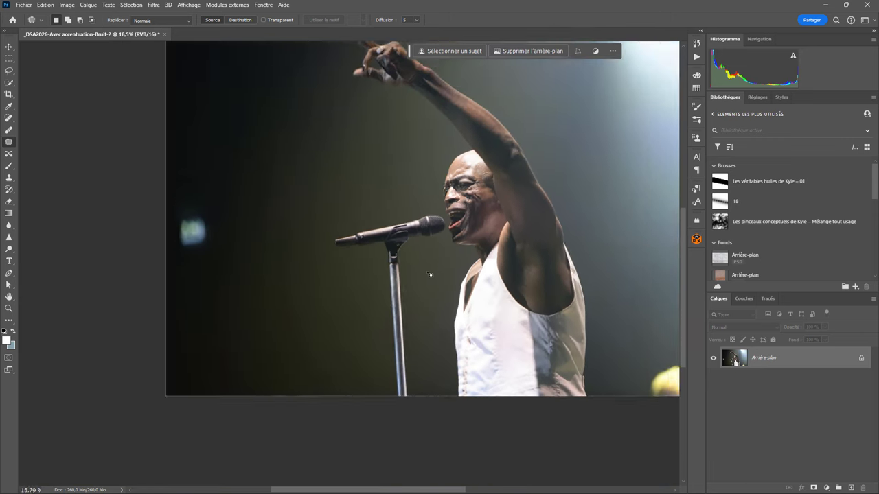
{"action": "scroll", "coordinate": [429, 275], "scroll_direction": "down", "scroll_amount": 1}
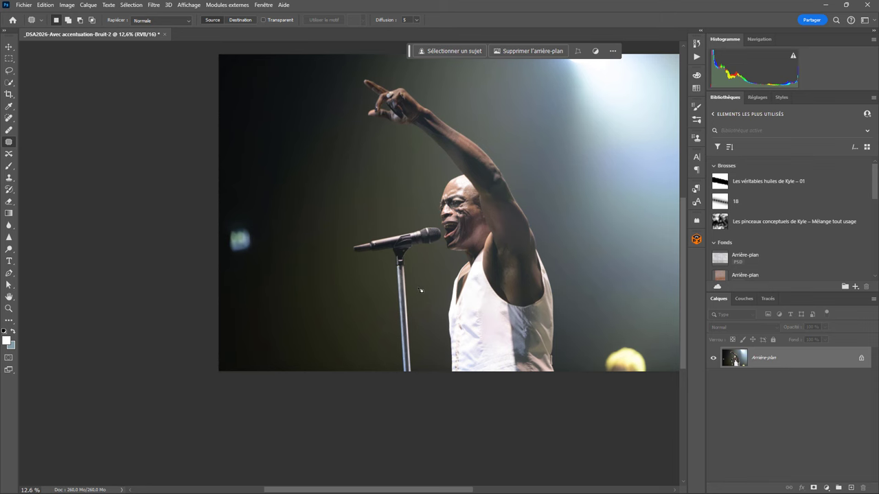
{"action": "left_click", "coordinate": [324, 197]}
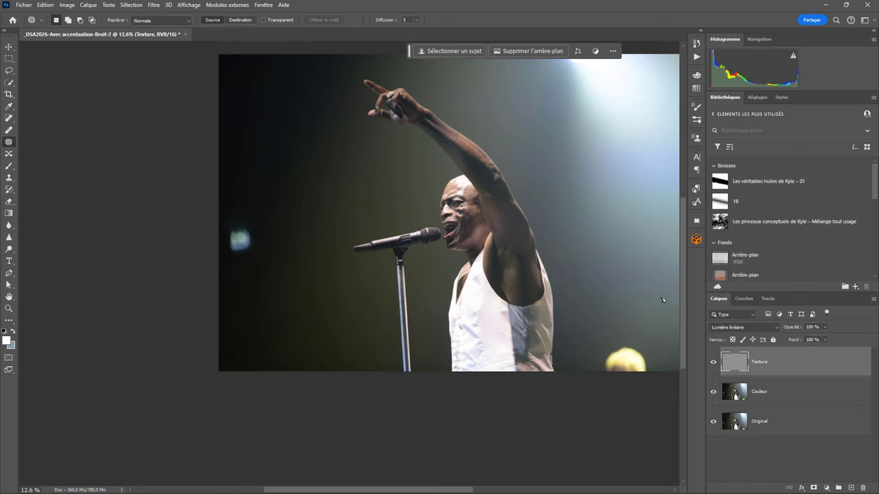
Step: Hide and re-show the Texture layer to compare the split
{"action": "left_click", "coordinate": [713, 362]}
{"action": "scroll", "coordinate": [458, 220], "scroll_direction": "up", "scroll_amount": 3}
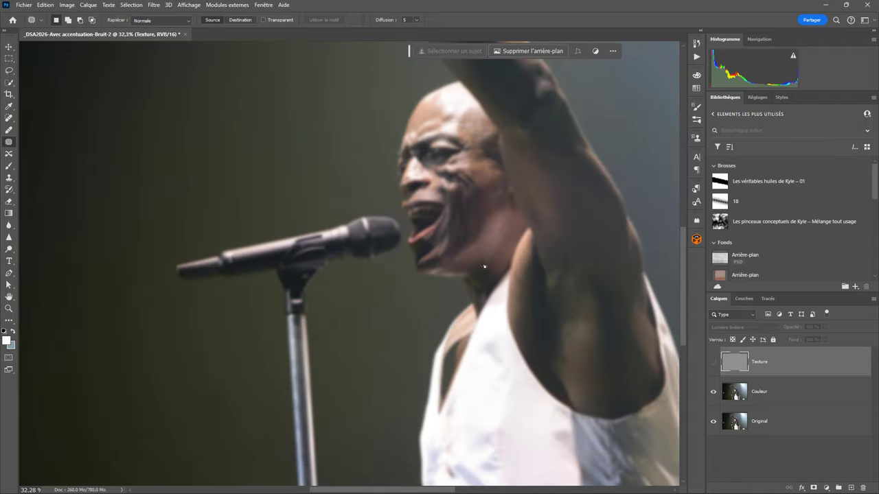
{"action": "left_click", "coordinate": [713, 362]}
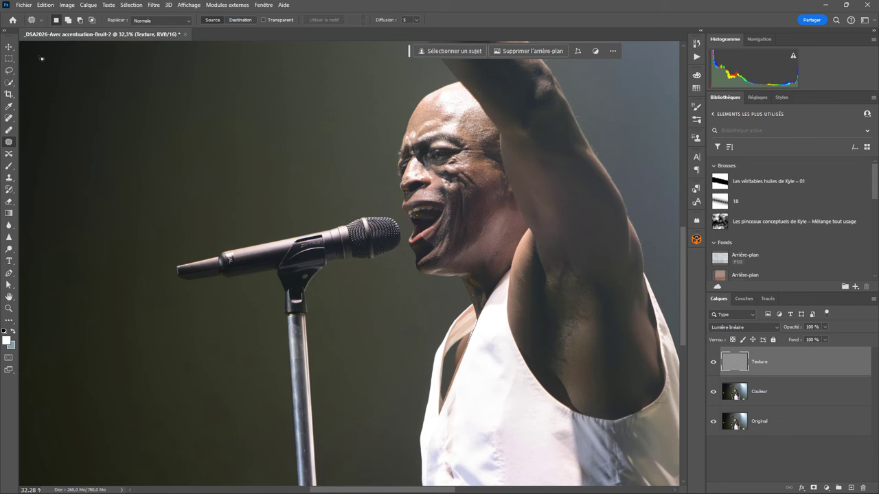
Step: Lower the Patch tool diffusion from 3 to 1 and select the Couleur layer
{"action": "left_click", "coordinate": [417, 20]}
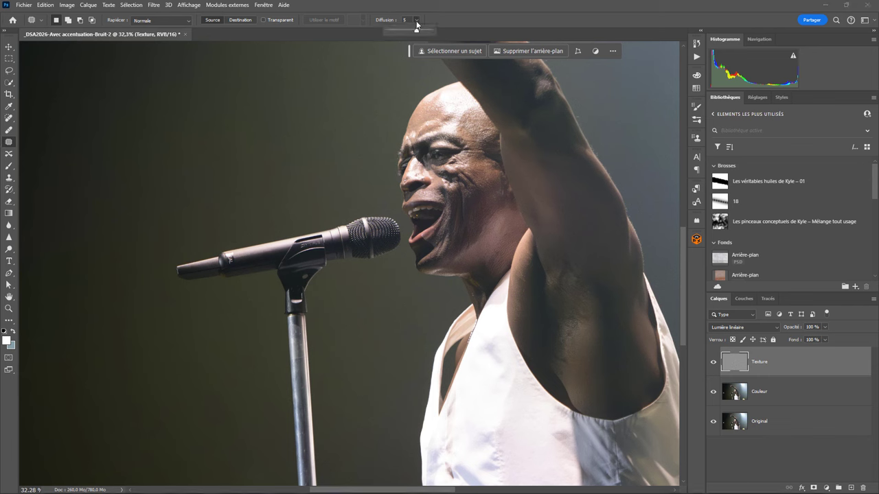
{"action": "left_click_drag", "start_coordinate": [404, 32], "coordinate": [389, 31]}
{"action": "scroll", "coordinate": [549, 309], "scroll_direction": "down", "scroll_amount": 5}
{"action": "scroll", "coordinate": [552, 318], "scroll_direction": "down", "scroll_amount": 2}
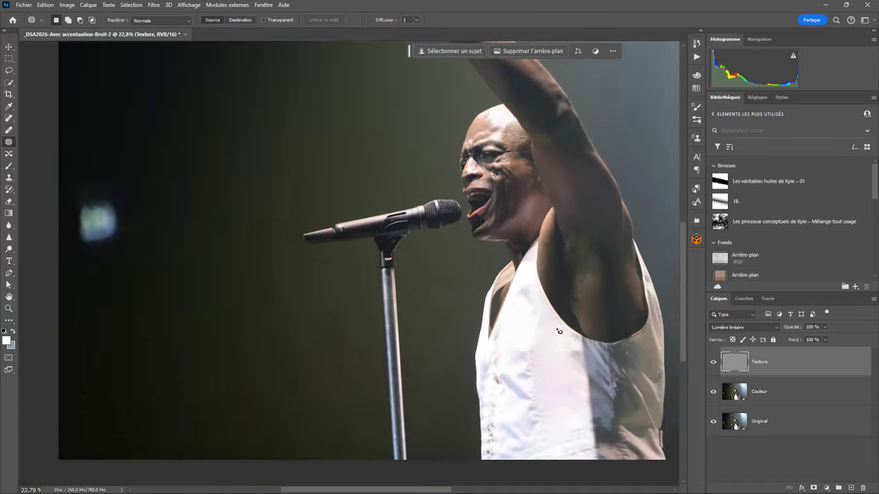
{"action": "left_click", "coordinate": [759, 391]}
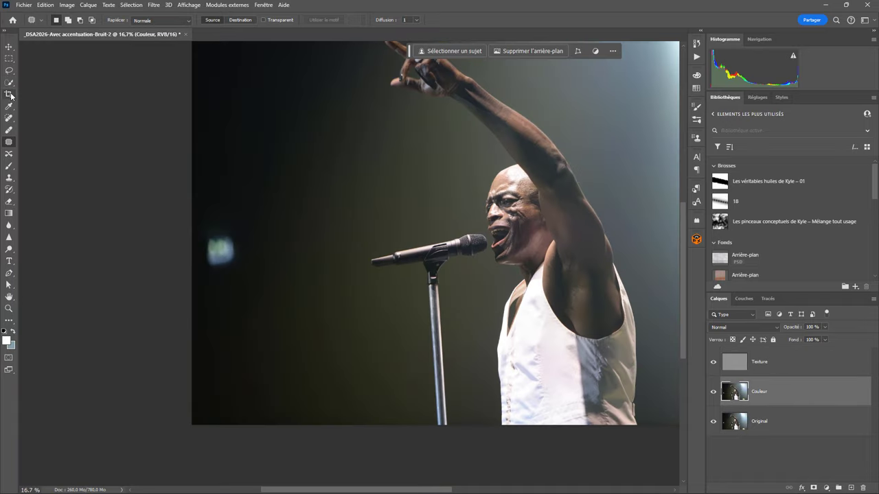
Step: Set patch diffusion back to 3 and outline the microphone head and stand
{"action": "left_click", "coordinate": [417, 19]}
{"action": "left_click_drag", "start_coordinate": [415, 33], "coordinate": [443, 31]}
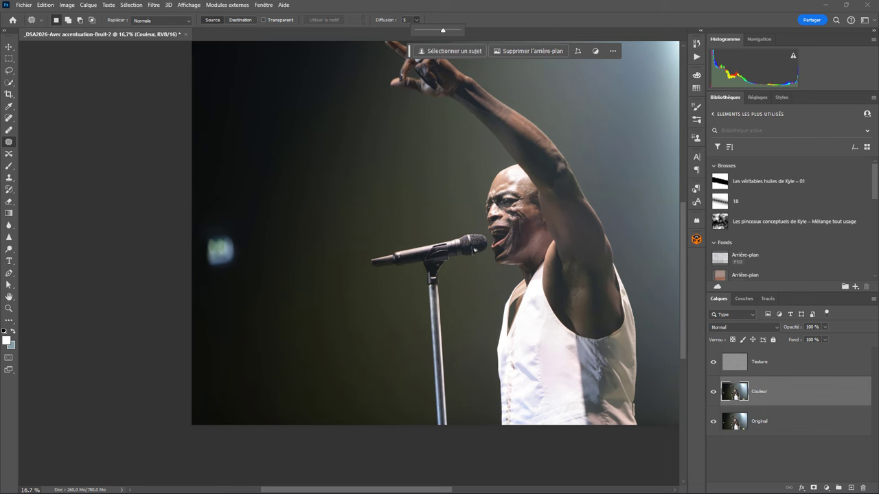
{"action": "left_click", "coordinate": [478, 230]}
{"action": "mouse_move", "coordinate": [487, 234]}
{"action": "left_mouse_down"}
{"action": "mouse_move", "coordinate": [459, 427]}
{"action": "mouse_move", "coordinate": [410, 274]}
{"action": "left_mouse_up"}
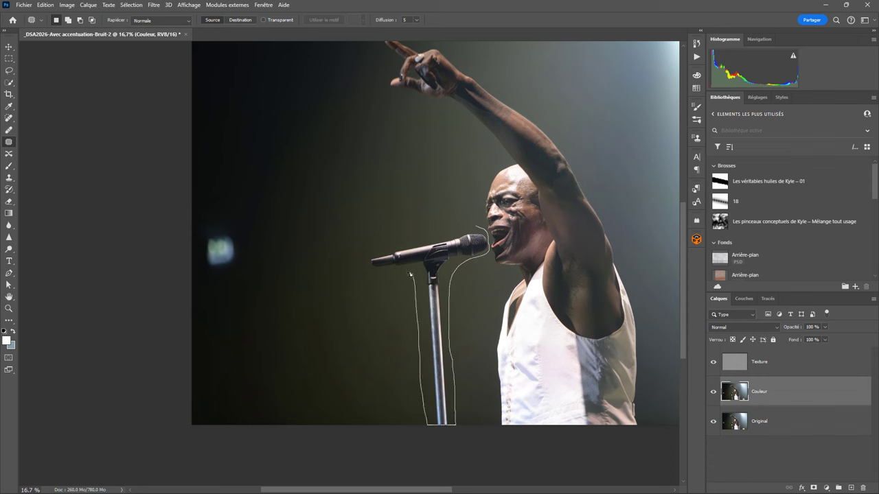
{"action": "mouse_move", "coordinate": [410, 274]}
{"action": "left_mouse_down"}
{"action": "mouse_move", "coordinate": [460, 224]}
{"action": "mouse_move", "coordinate": [371, 83]}
{"action": "left_mouse_up"}
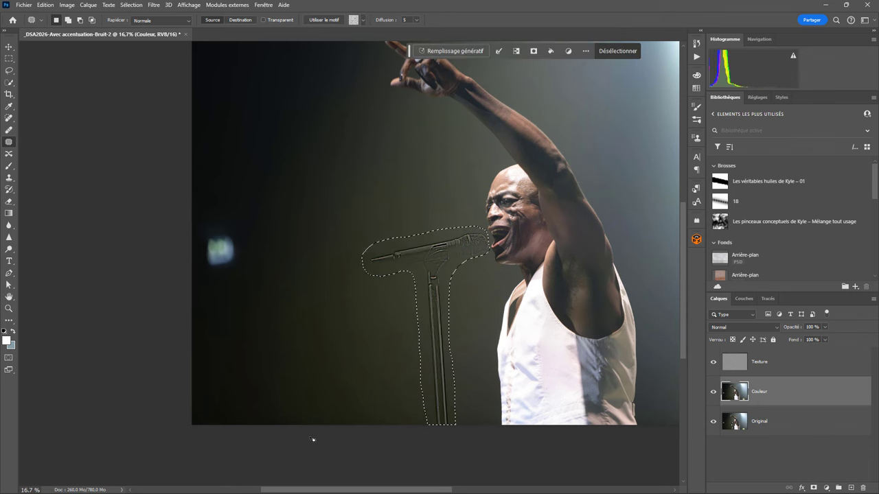
{"action": "scroll", "coordinate": [450, 246], "scroll_direction": "up", "scroll_amount": 5}
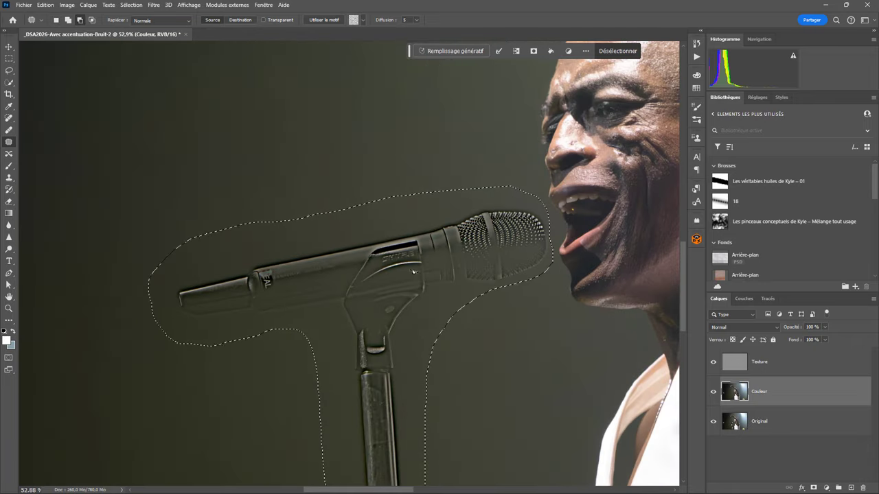
Step: Switch to the Texture layer, set patch diffusion to 1 and deselect
{"action": "left_click", "coordinate": [774, 367]}
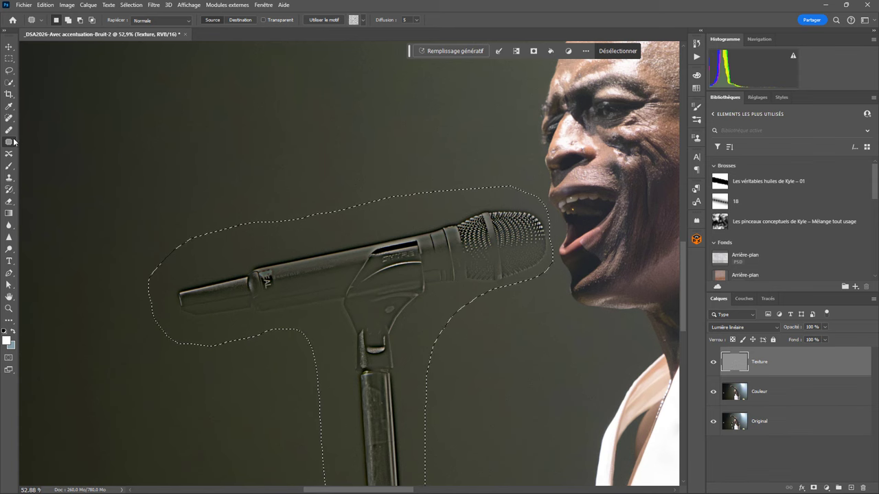
{"action": "left_click", "coordinate": [416, 20]}
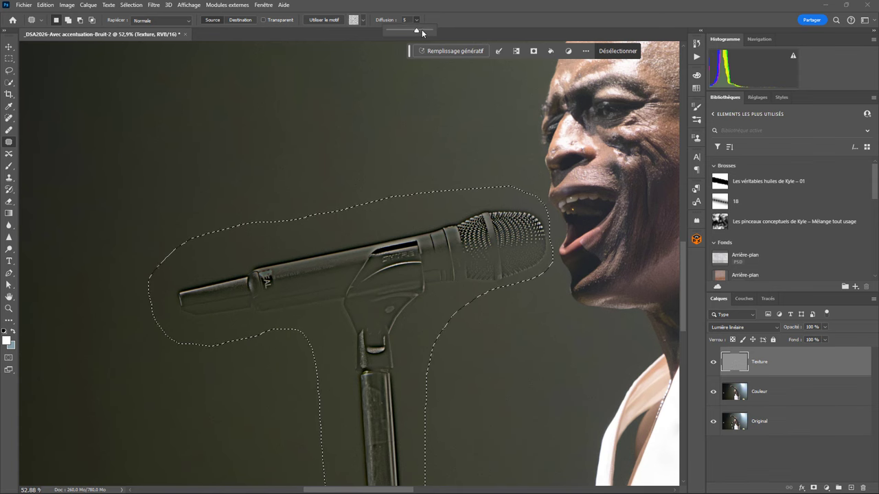
{"action": "left_click_drag", "start_coordinate": [392, 32], "coordinate": [388, 31]}
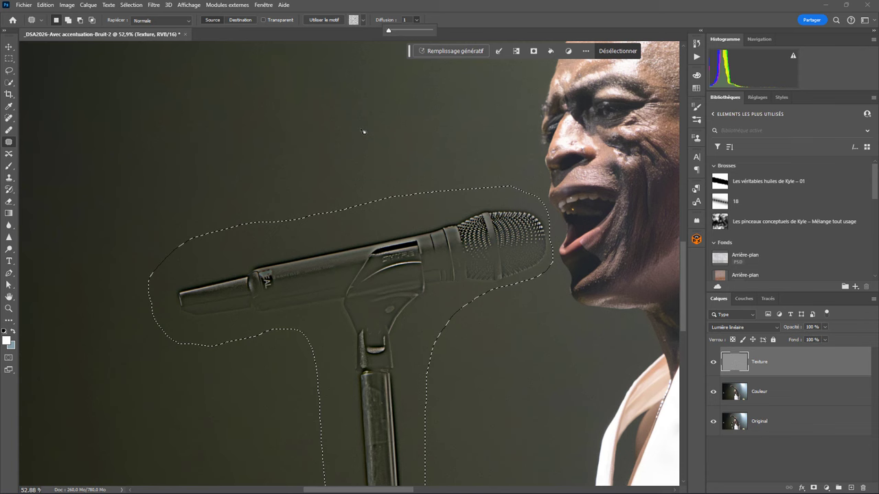
{"action": "key", "text": "ctrl+d"}
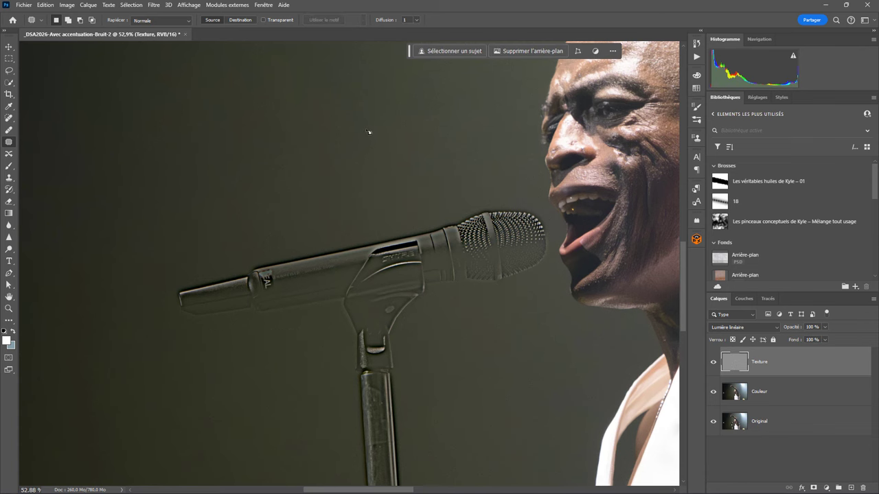
Step: Patch the microphone head and body with plain background from nearby
{"action": "mouse_move", "coordinate": [555, 224]}
{"action": "left_mouse_down"}
{"action": "mouse_move", "coordinate": [432, 229]}
{"action": "mouse_move", "coordinate": [455, 309]}
{"action": "mouse_move", "coordinate": [523, 315]}
{"action": "mouse_move", "coordinate": [557, 263]}
{"action": "mouse_move", "coordinate": [555, 227]}
{"action": "left_mouse_up"}
{"action": "left_click_drag", "start_coordinate": [497, 244], "coordinate": [367, 164]}
{"action": "mouse_move", "coordinate": [407, 203]}
{"action": "left_mouse_down"}
{"action": "mouse_move", "coordinate": [307, 232]}
{"action": "mouse_move", "coordinate": [426, 355]}
{"action": "mouse_move", "coordinate": [463, 231]}
{"action": "mouse_move", "coordinate": [406, 203]}
{"action": "left_mouse_up"}
{"action": "left_click_drag", "start_coordinate": [387, 281], "coordinate": [343, 183]}
{"action": "mouse_move", "coordinate": [282, 237]}
{"action": "left_mouse_down"}
{"action": "mouse_move", "coordinate": [145, 308]}
{"action": "mouse_move", "coordinate": [314, 337]}
{"action": "mouse_move", "coordinate": [274, 236]}
{"action": "mouse_move", "coordinate": [282, 232]}
{"action": "left_mouse_up"}
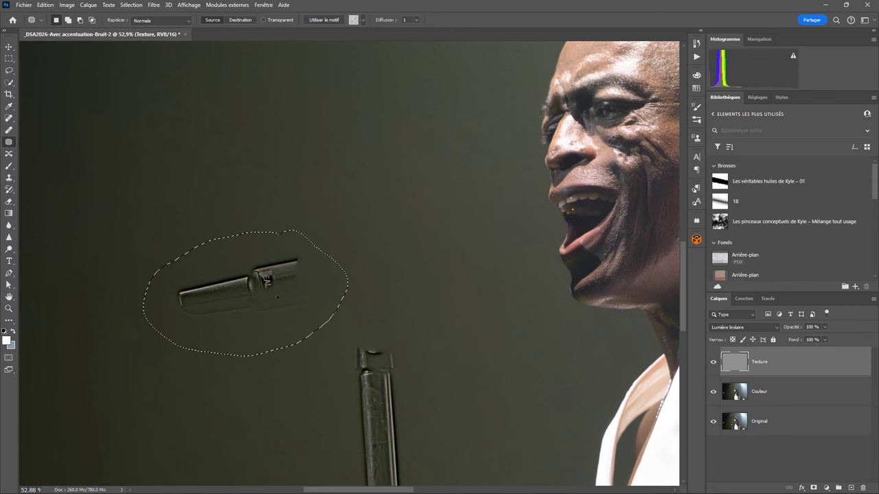
{"action": "left_click_drag", "start_coordinate": [248, 296], "coordinate": [237, 180]}
Step: Patch the leftover microphone head and the stand with background from the right
{"action": "left_click_drag", "start_coordinate": [445, 308], "coordinate": [451, 163]}
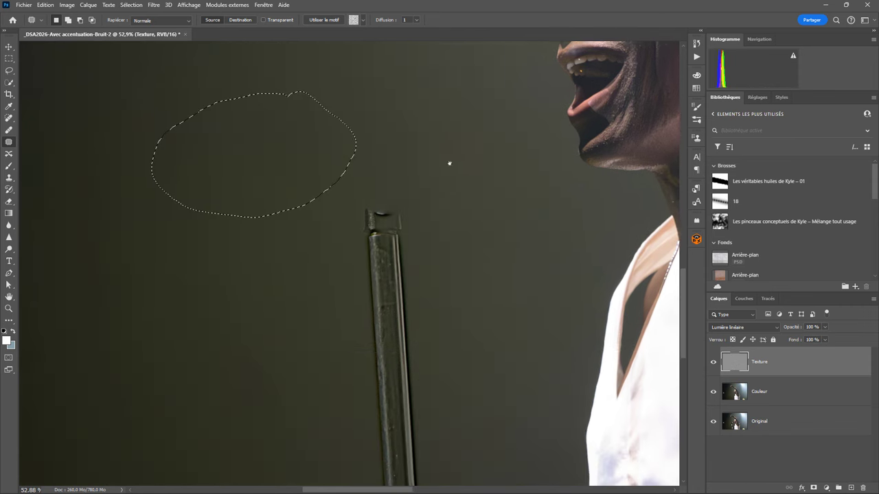
{"action": "mouse_move", "coordinate": [439, 226]}
{"action": "left_mouse_down"}
{"action": "mouse_move", "coordinate": [318, 270]}
{"action": "mouse_move", "coordinate": [439, 404]}
{"action": "left_mouse_up"}
{"action": "left_click_drag", "start_coordinate": [422, 346], "coordinate": [504, 347]}
{"action": "mouse_move", "coordinate": [490, 428]}
{"action": "left_mouse_down"}
{"action": "mouse_move", "coordinate": [477, 212]}
{"action": "mouse_move", "coordinate": [473, 460]}
{"action": "left_mouse_up"}
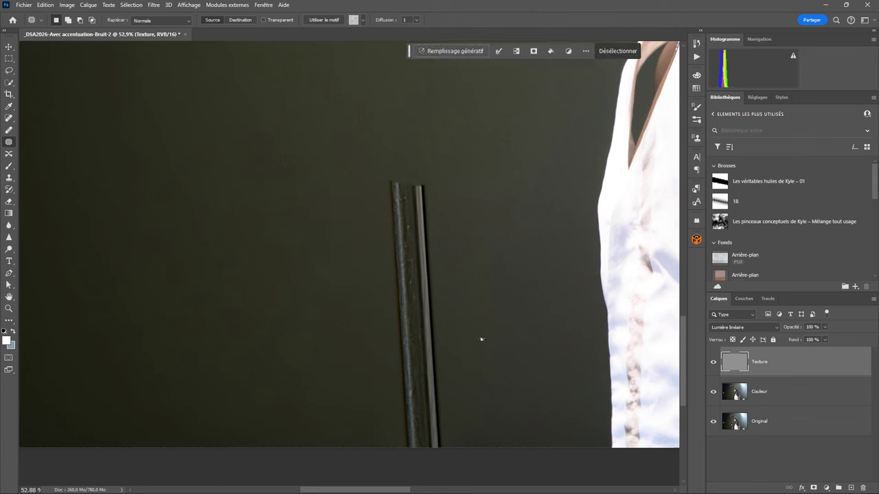
{"action": "left_click_drag", "start_coordinate": [441, 349], "coordinate": [526, 355]}
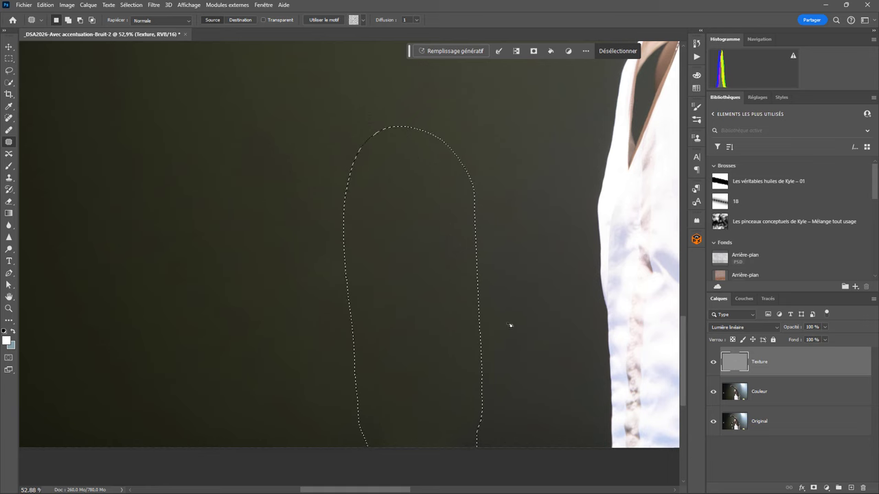
{"action": "scroll", "coordinate": [498, 370], "scroll_direction": "down", "scroll_amount": 3}
{"action": "scroll", "coordinate": [486, 352], "scroll_direction": "down", "scroll_amount": 5}
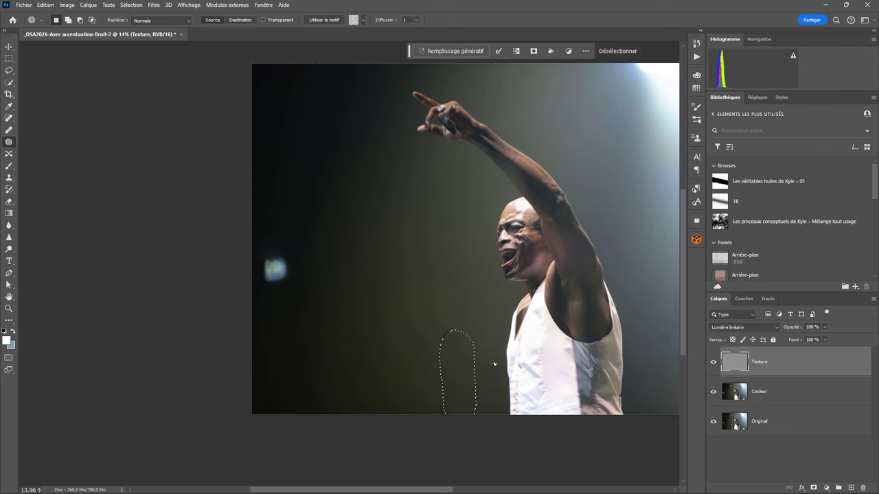
Step: Drop the patch selection and reposition the view over the photo
{"action": "left_click", "coordinate": [504, 349]}
{"action": "scroll", "coordinate": [501, 356], "scroll_direction": "up", "scroll_amount": 3}
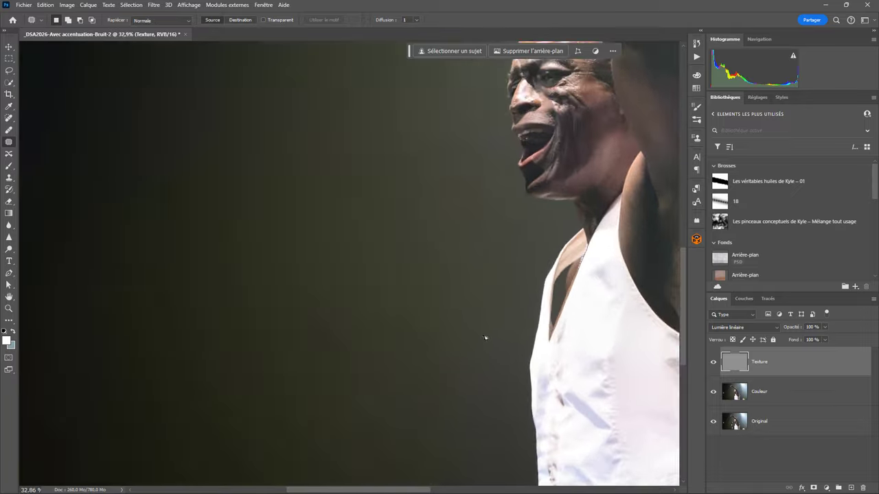
{"action": "scroll", "coordinate": [483, 355], "scroll_direction": "up", "scroll_amount": 2}
{"action": "scroll", "coordinate": [449, 381], "scroll_direction": "down", "scroll_amount": 2}
{"action": "scroll", "coordinate": [449, 381], "scroll_direction": "down", "scroll_amount": 1}
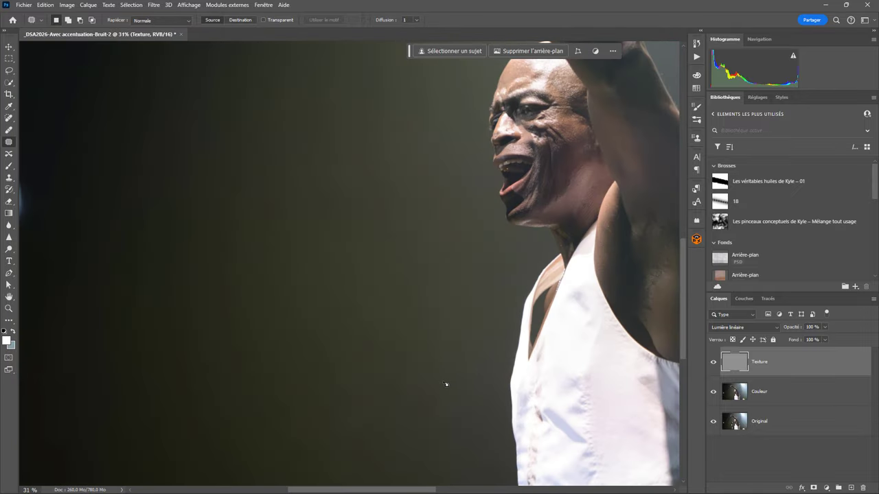
{"action": "left_click_drag", "start_coordinate": [420, 345], "coordinate": [503, 229]}
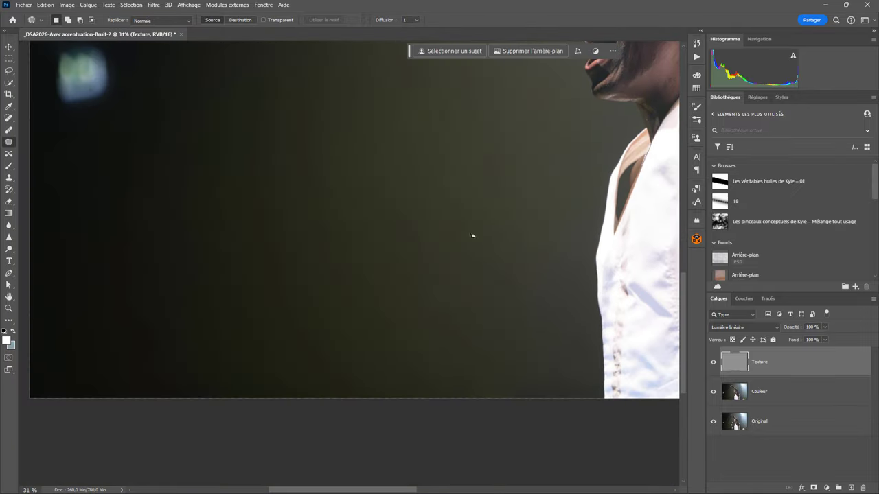
{"action": "scroll", "coordinate": [453, 315], "scroll_direction": "down", "scroll_amount": 2}
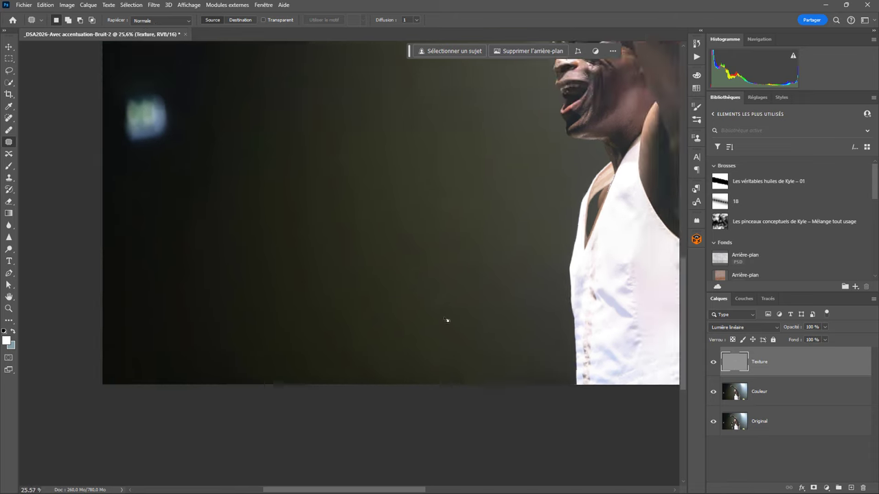
Step: On the Couleur layer, lasso around the strip where the stand stood
{"action": "left_click", "coordinate": [762, 397]}
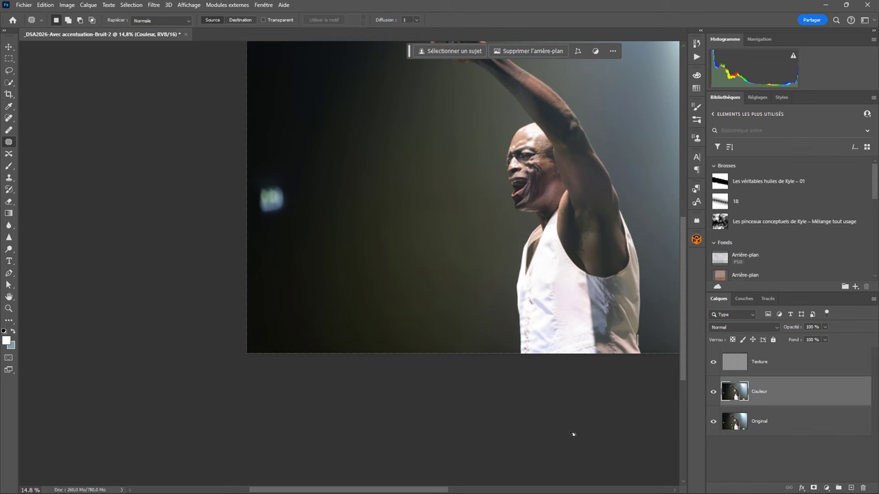
{"action": "middle_click", "coordinate": [438, 269]}
{"action": "left_click", "coordinate": [412, 241]}
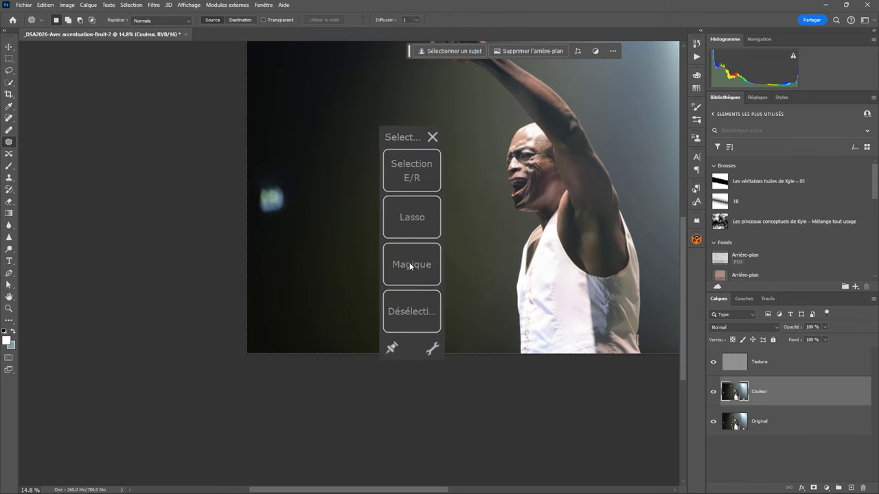
{"action": "left_click", "coordinate": [417, 224]}
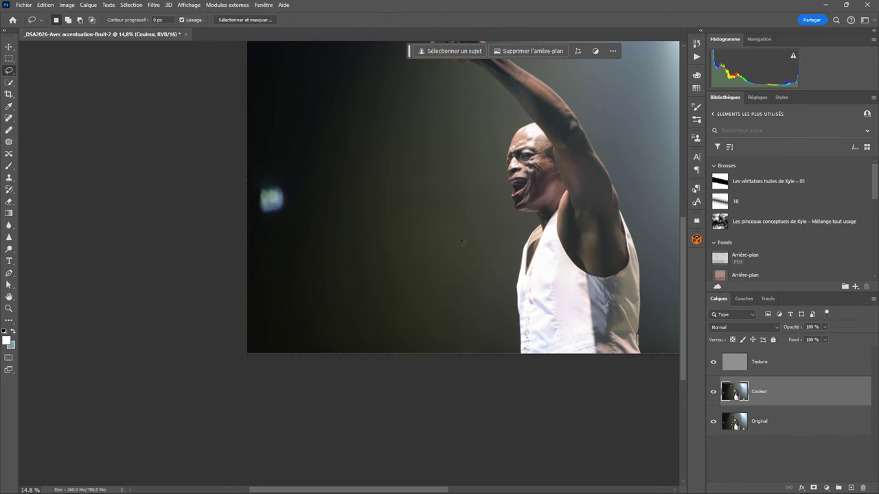
{"action": "mouse_move", "coordinate": [466, 235]}
{"action": "left_mouse_down"}
{"action": "mouse_move", "coordinate": [440, 373]}
{"action": "mouse_move", "coordinate": [471, 328]}
{"action": "left_mouse_up"}
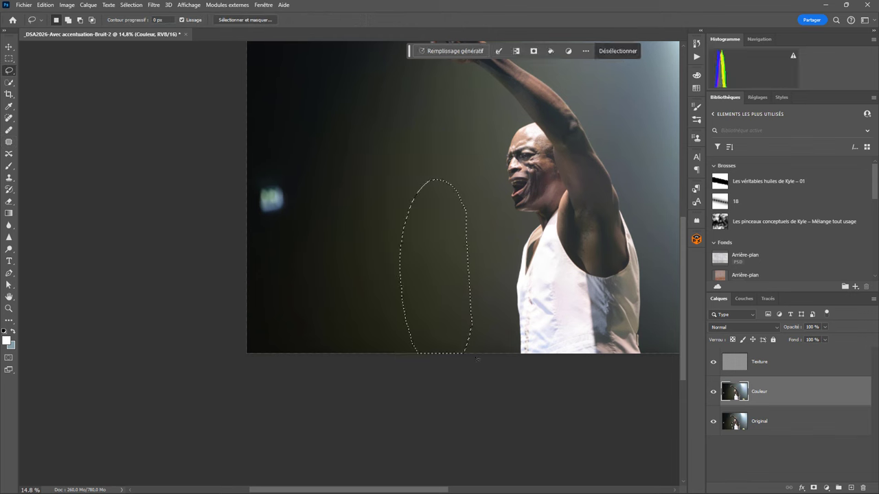
Step: Apply a 49,8 px Flou gaussien to the selected stand area
{"action": "left_click", "coordinate": [158, 5]}
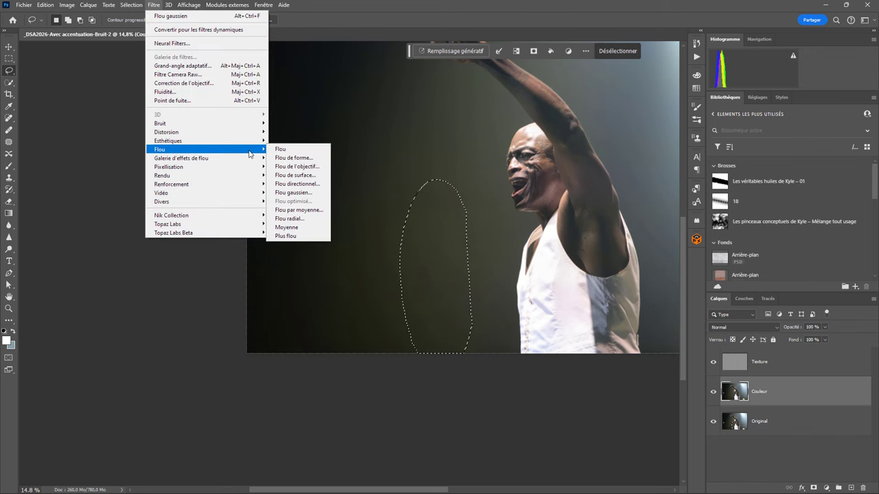
{"action": "left_click", "coordinate": [293, 192]}
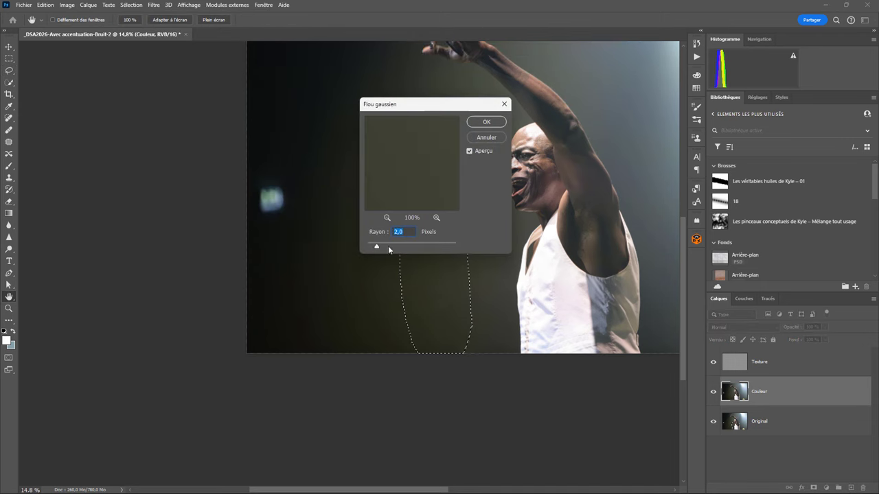
{"action": "left_click_drag", "start_coordinate": [376, 245], "coordinate": [415, 248]}
{"action": "left_click_drag", "start_coordinate": [412, 104], "coordinate": [338, 135]}
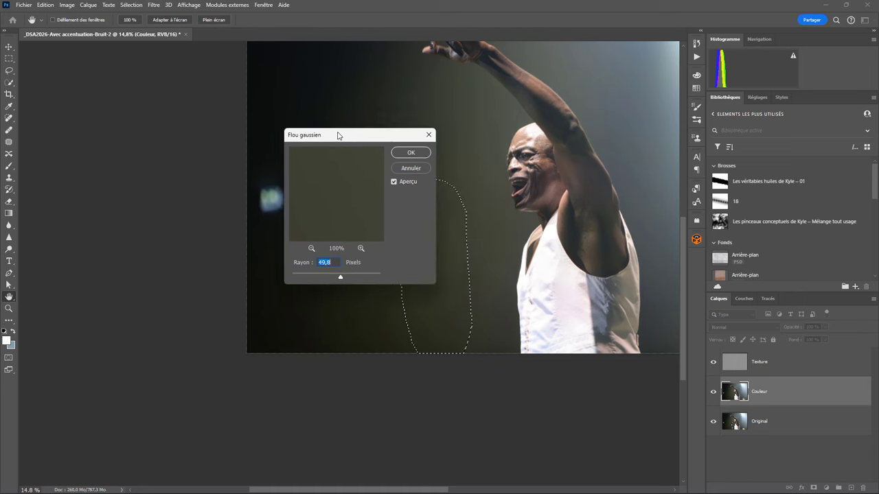
{"action": "left_click", "coordinate": [411, 152]}
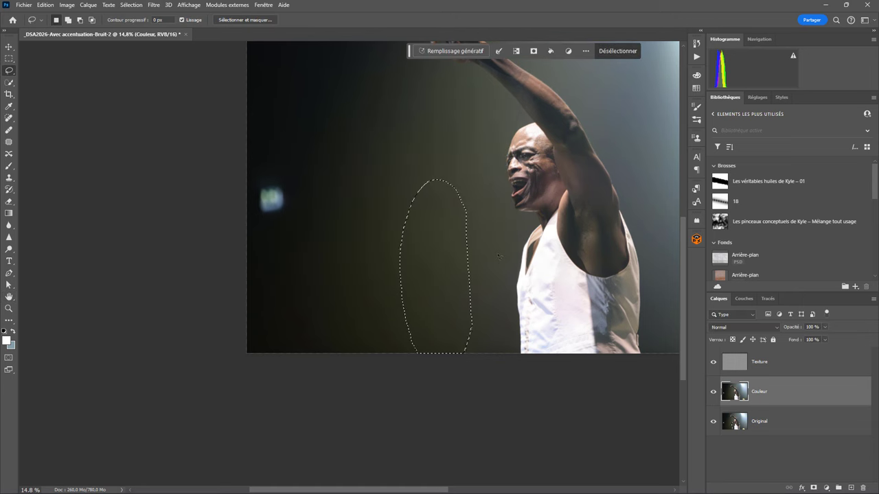
Step: Lasso the next stand strip, repeat the Gaussian blur, then deselect
{"action": "left_click_drag", "start_coordinate": [481, 179], "coordinate": [488, 192]}
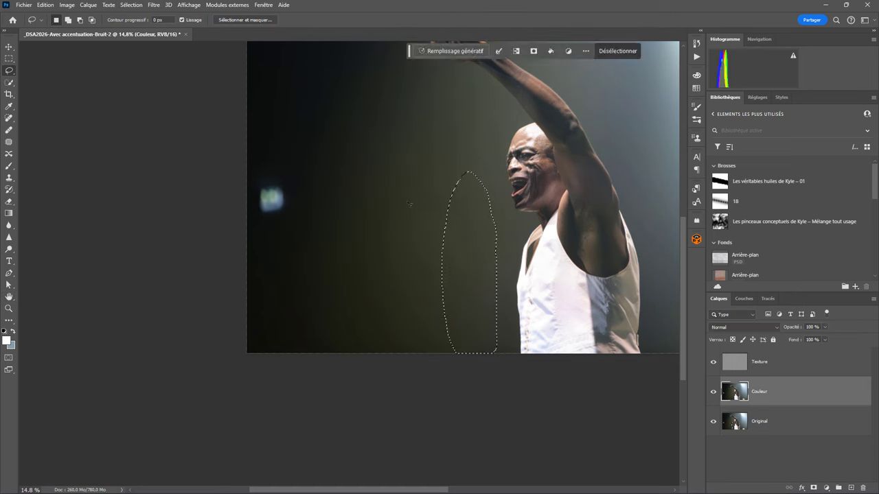
{"action": "left_click", "coordinate": [154, 5]}
{"action": "left_click", "coordinate": [168, 16]}
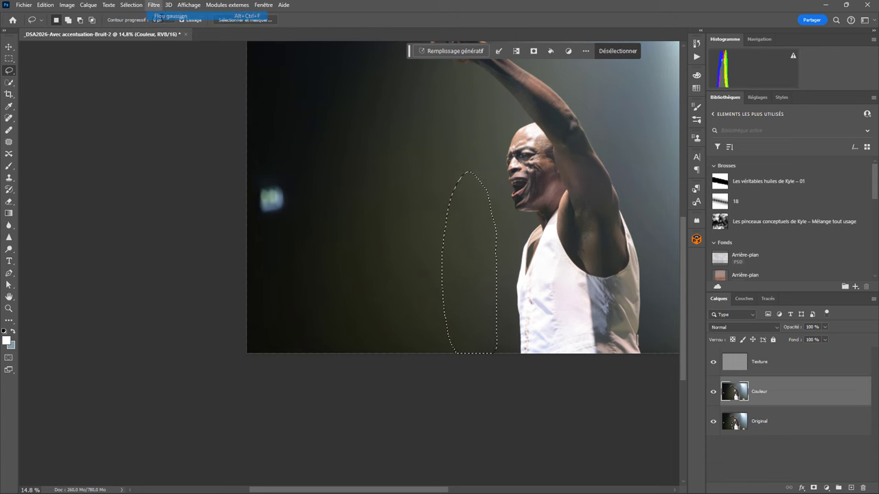
{"action": "left_click", "coordinate": [366, 273]}
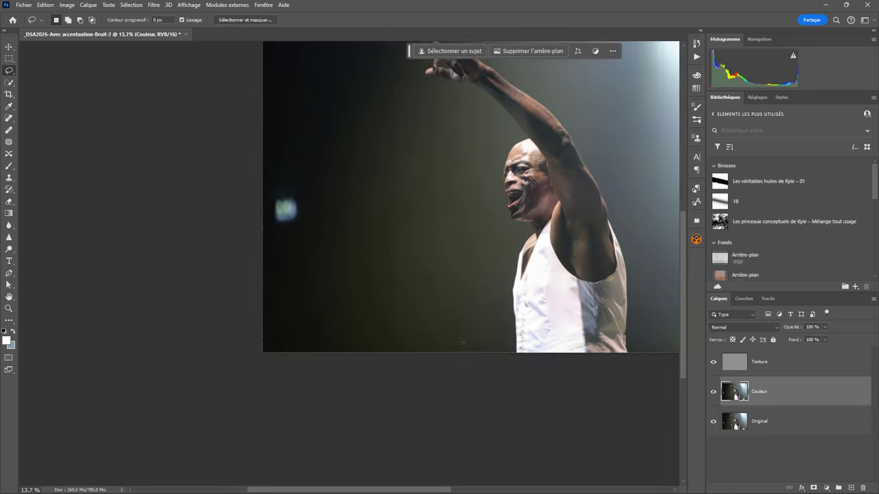
{"action": "scroll", "coordinate": [469, 347], "scroll_direction": "down", "scroll_amount": 3}
{"action": "scroll", "coordinate": [480, 294], "scroll_direction": "up", "scroll_amount": 5}
{"action": "scroll", "coordinate": [481, 294], "scroll_direction": "up", "scroll_amount": 2}
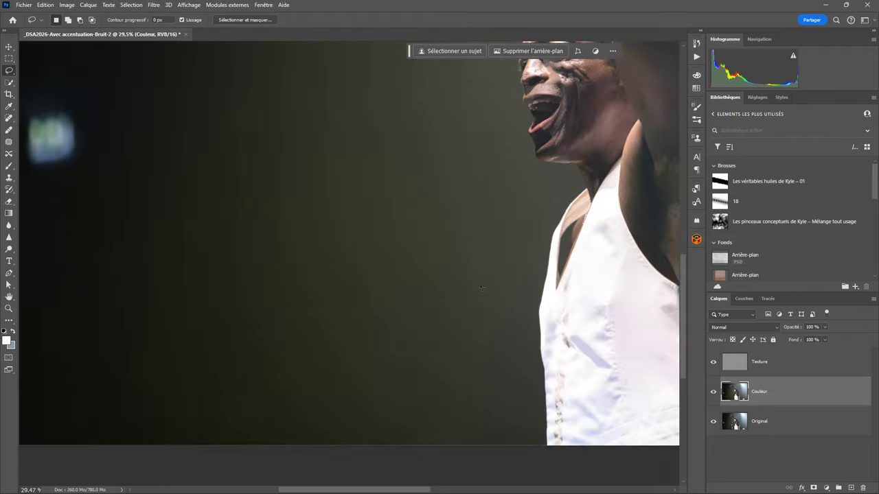
{"action": "scroll", "coordinate": [479, 293], "scroll_direction": "down", "scroll_amount": 4}
{"action": "scroll", "coordinate": [475, 292], "scroll_direction": "down", "scroll_amount": 3}
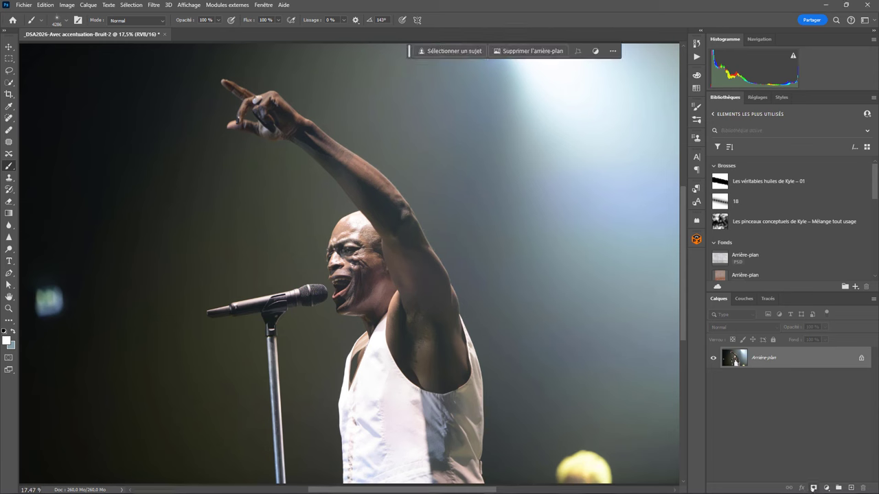
Step: Add a white layer mask to Calque 0 and pick the Arrondi net brush
{"action": "left_click", "coordinate": [813, 488]}
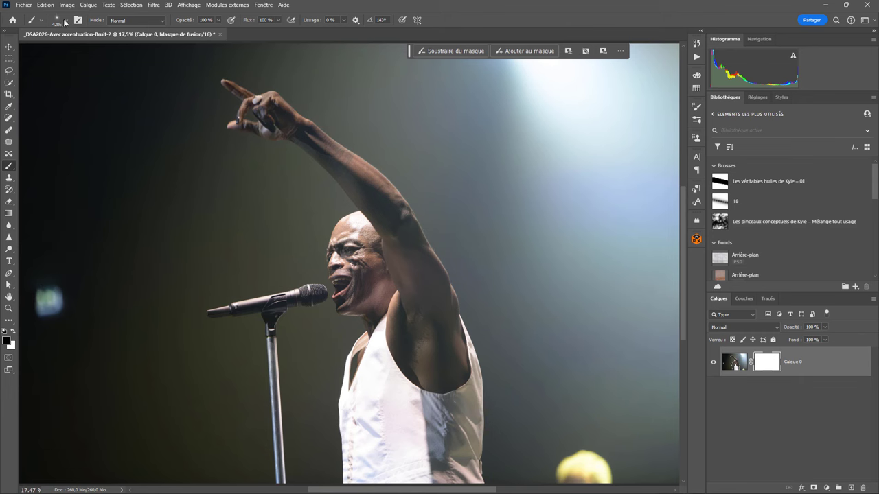
{"action": "left_click", "coordinate": [67, 22]}
{"action": "left_click", "coordinate": [247, 106]}
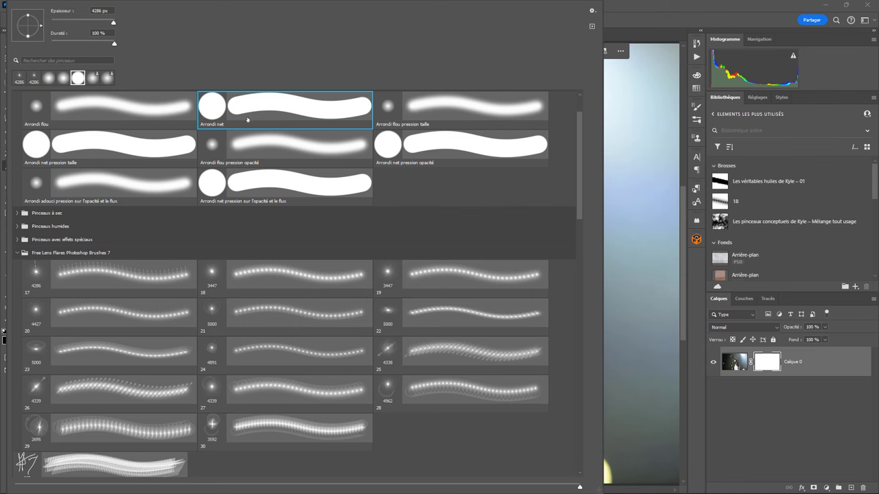
{"action": "double_click", "coordinate": [246, 111]}
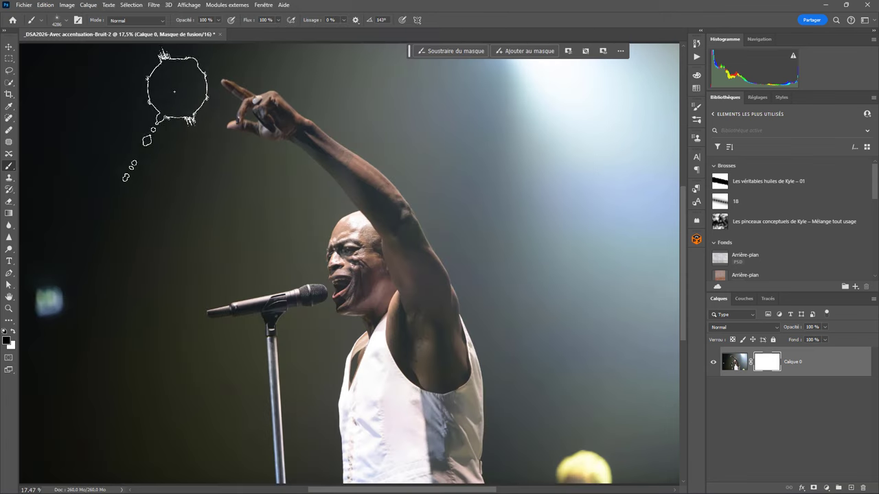
Step: Set the Arrondi net brush to 100 px with about 29% hardness
{"action": "left_click", "coordinate": [66, 20]}
{"action": "left_click", "coordinate": [268, 103]}
{"action": "double_click", "coordinate": [267, 103]}
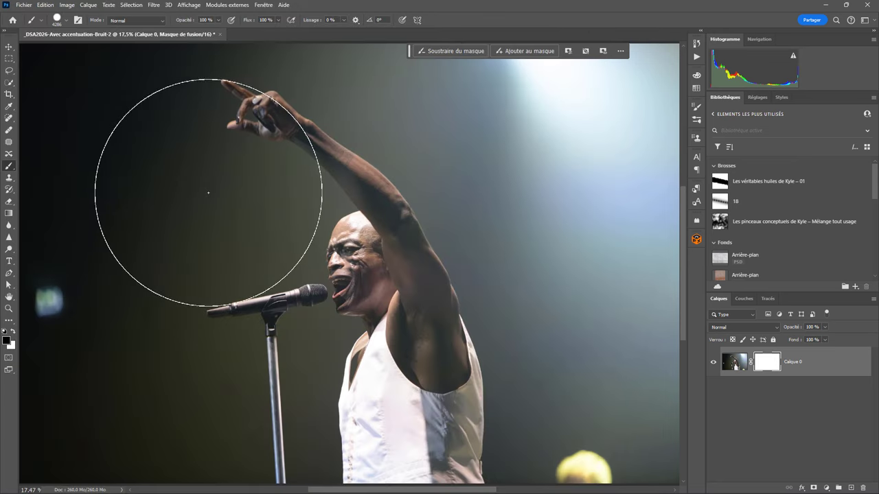
{"action": "left_click", "coordinate": [67, 20]}
{"action": "mouse_move", "coordinate": [112, 23]}
{"action": "left_mouse_down"}
{"action": "mouse_move", "coordinate": [82, 24]}
{"action": "mouse_move", "coordinate": [69, 46]}
{"action": "left_mouse_up"}
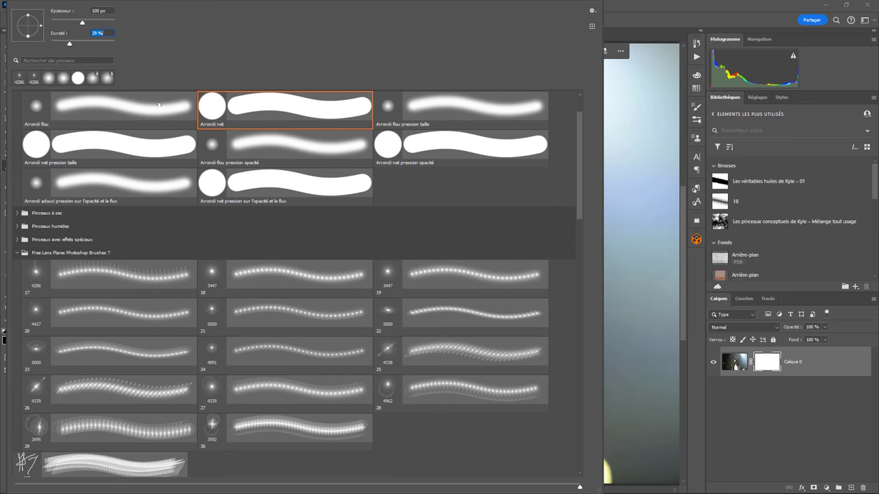
{"action": "key", "text": "Return"}
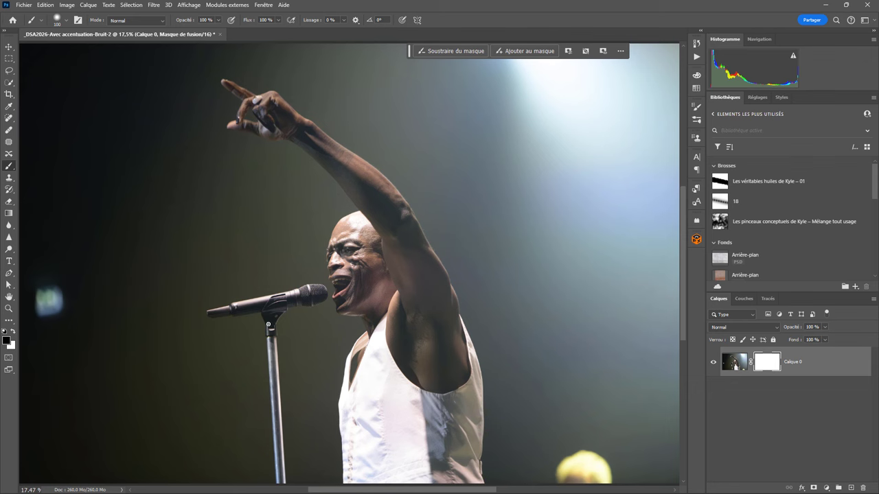
Step: Mask out the upper mic stand, then add an empty Calque 1 beneath Calque 0
{"action": "mouse_move", "coordinate": [269, 313]}
{"action": "left_mouse_down"}
{"action": "mouse_move", "coordinate": [271, 365]}
{"action": "mouse_move", "coordinate": [268, 295]}
{"action": "mouse_move", "coordinate": [262, 310]}
{"action": "mouse_move", "coordinate": [257, 296]}
{"action": "mouse_move", "coordinate": [254, 313]}
{"action": "mouse_move", "coordinate": [240, 300]}
{"action": "mouse_move", "coordinate": [204, 312]}
{"action": "mouse_move", "coordinate": [263, 316]}
{"action": "left_mouse_up"}
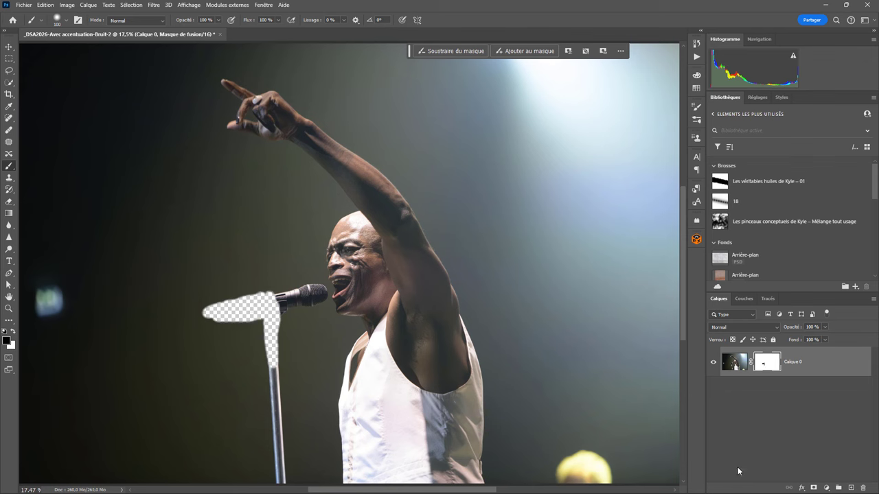
{"action": "left_click", "coordinate": [851, 488]}
{"action": "left_click_drag", "start_coordinate": [761, 364], "coordinate": [767, 408]}
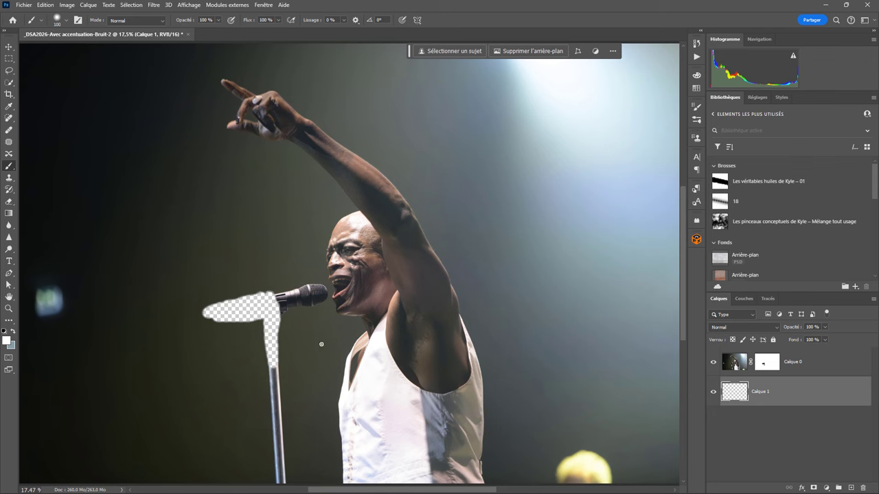
Step: Sample the dark stage colour near the mic and paint the transparent gaps on Calque 1
{"action": "left_click", "coordinate": [8, 106]}
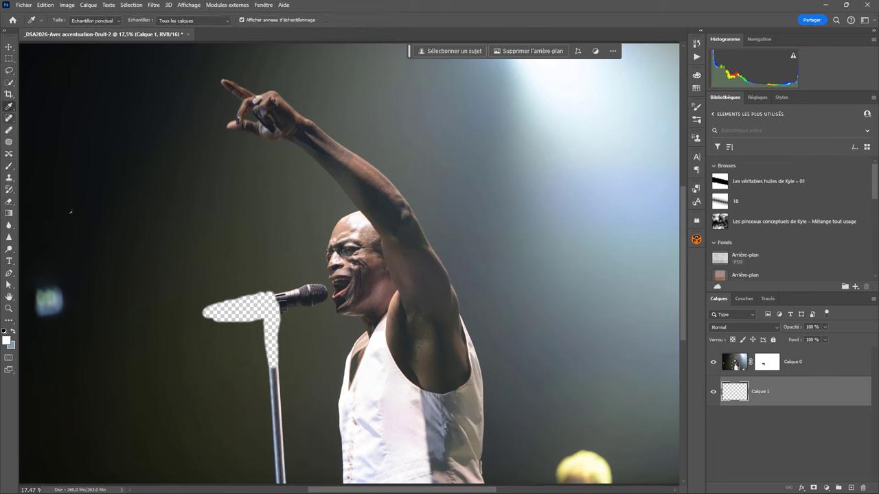
{"action": "left_click", "coordinate": [267, 267]}
{"action": "left_click", "coordinate": [9, 166]}
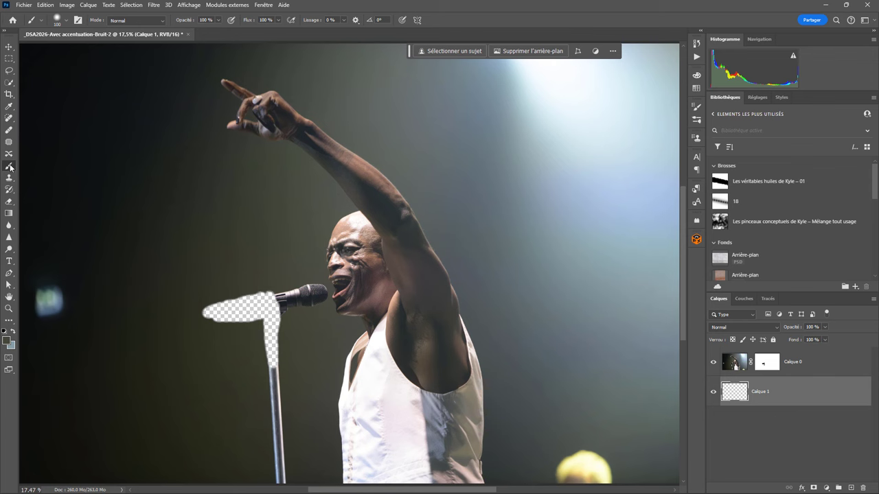
{"action": "left_click_drag", "start_coordinate": [274, 313], "coordinate": [275, 348]}
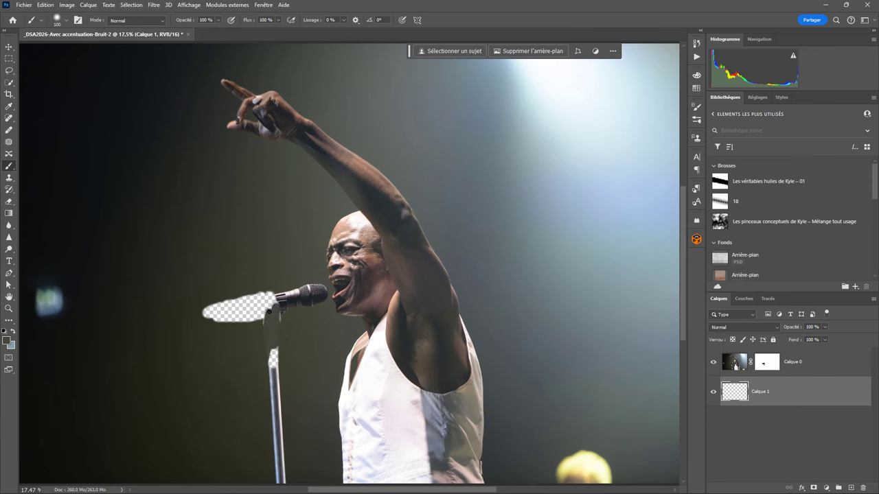
{"action": "left_click_drag", "start_coordinate": [275, 303], "coordinate": [266, 342]}
{"action": "mouse_move", "coordinate": [272, 296]}
{"action": "left_mouse_down"}
{"action": "mouse_move", "coordinate": [264, 309]}
{"action": "mouse_move", "coordinate": [217, 307]}
{"action": "mouse_move", "coordinate": [253, 299]}
{"action": "mouse_move", "coordinate": [230, 314]}
{"action": "mouse_move", "coordinate": [254, 321]}
{"action": "mouse_move", "coordinate": [220, 314]}
{"action": "left_mouse_up"}
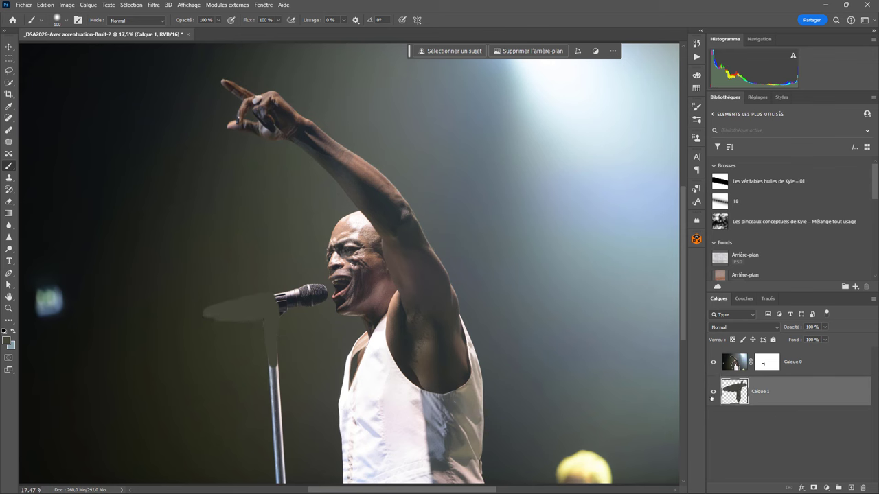
Step: Hide and show Calque 1 to compare, then select the Gradient tool
{"action": "left_click", "coordinate": [713, 392]}
{"action": "left_click", "coordinate": [713, 392]}
{"action": "left_click", "coordinate": [10, 214]}
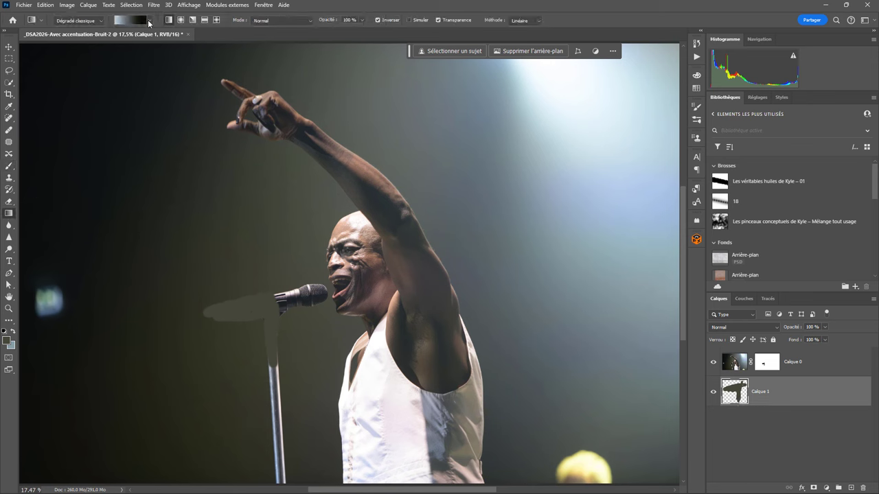
Step: Set the foreground to dark olive grey #32342d from the stage and choose the first gradient preset
{"action": "left_click", "coordinate": [4, 342]}
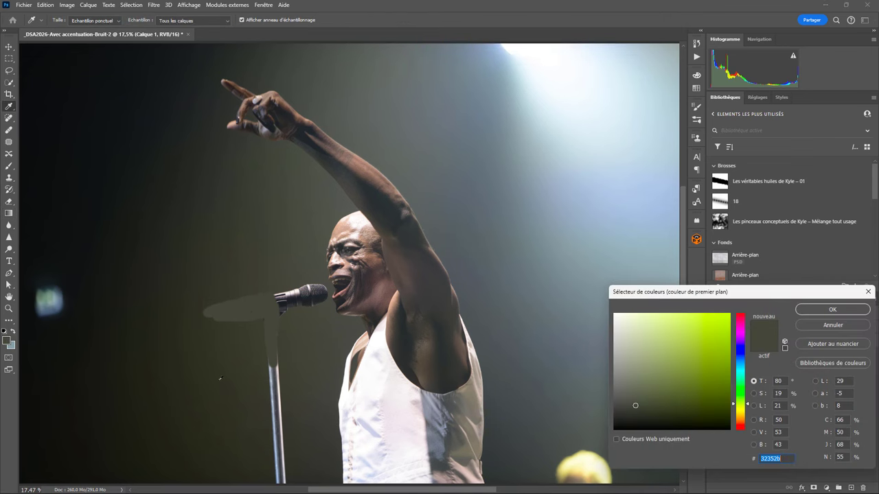
{"action": "left_click", "coordinate": [220, 377]}
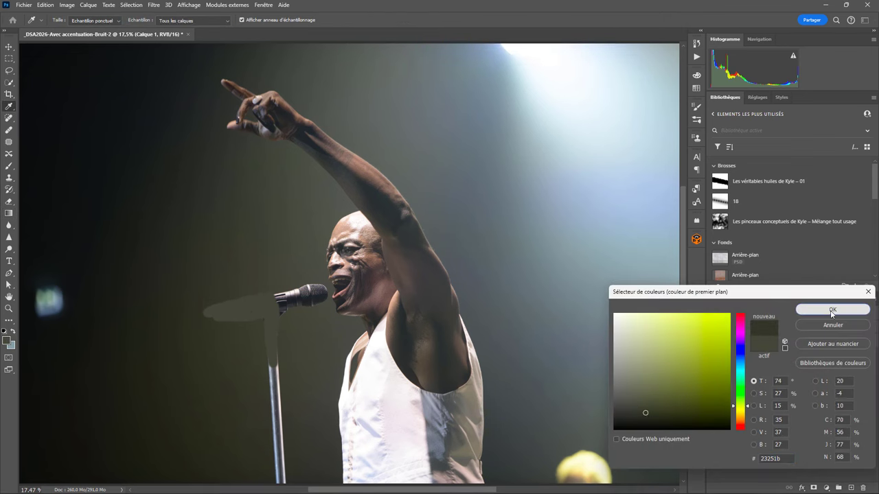
{"action": "left_click", "coordinate": [832, 310]}
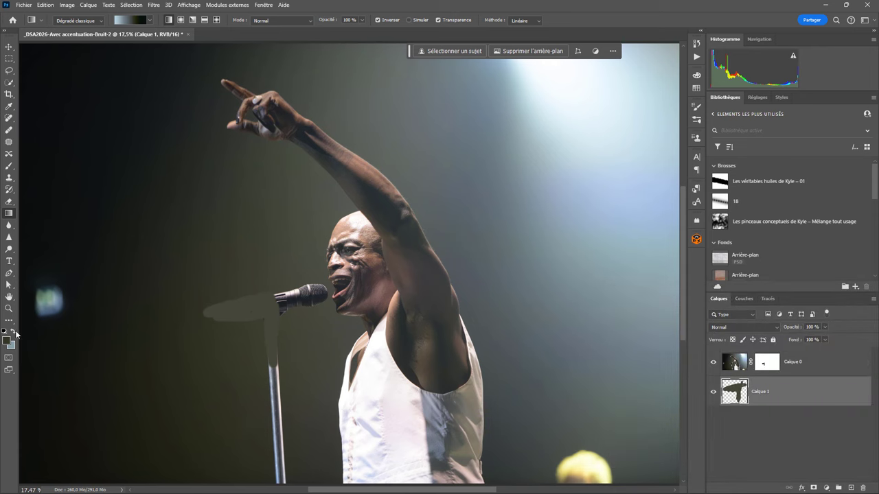
{"action": "left_click", "coordinate": [8, 342]}
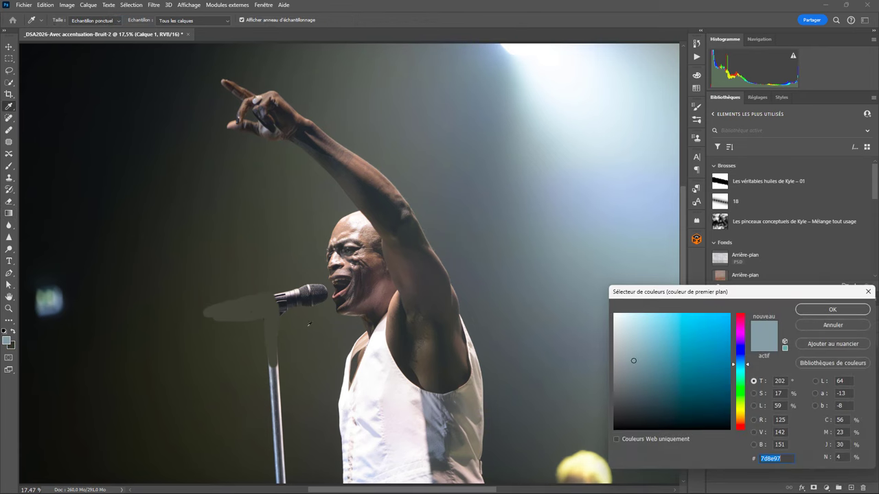
{"action": "left_click", "coordinate": [331, 329]}
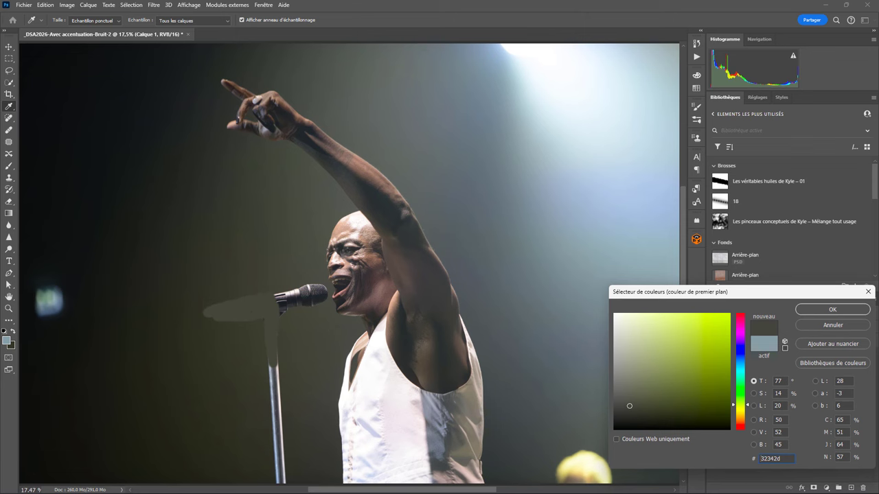
{"action": "left_click", "coordinate": [825, 313]}
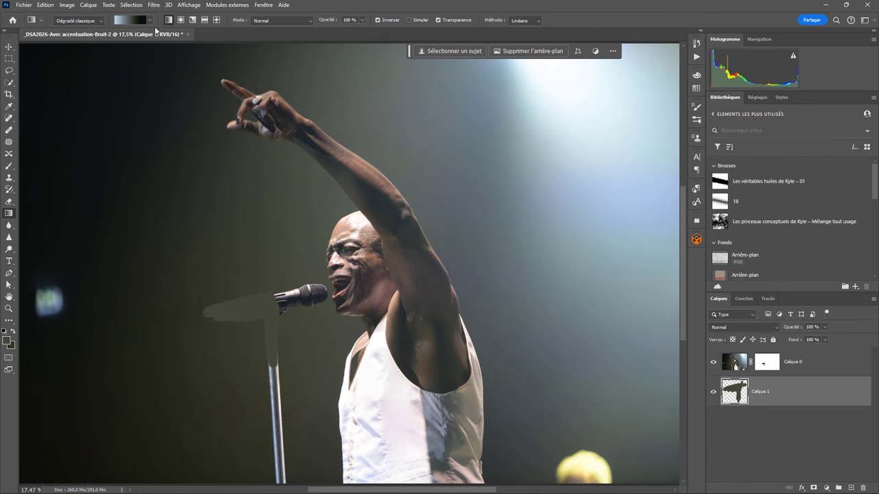
{"action": "left_click", "coordinate": [150, 21]}
{"action": "left_click", "coordinate": [23, 50]}
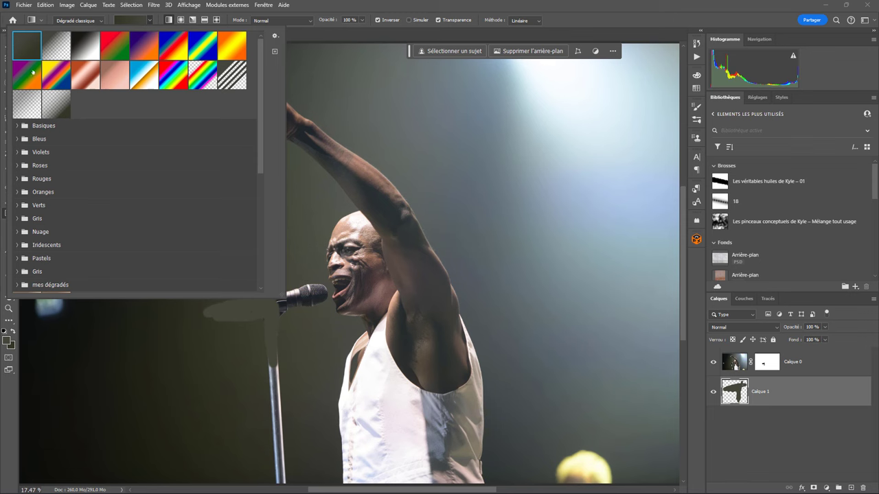
Step: Test several dark gradients across Calque 1, dragging between lower left and the singer
{"action": "left_click", "coordinate": [215, 373]}
{"action": "left_click_drag", "start_coordinate": [213, 374], "coordinate": [329, 358]}
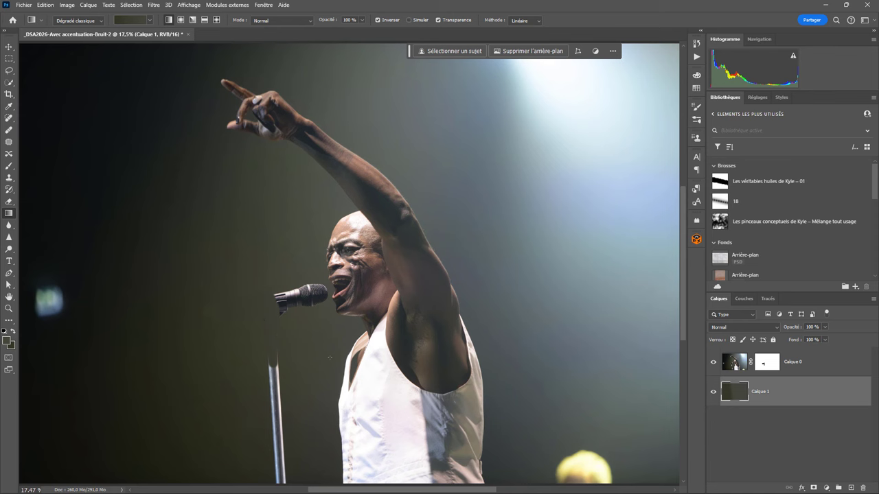
{"action": "left_click_drag", "start_coordinate": [330, 357], "coordinate": [217, 375]}
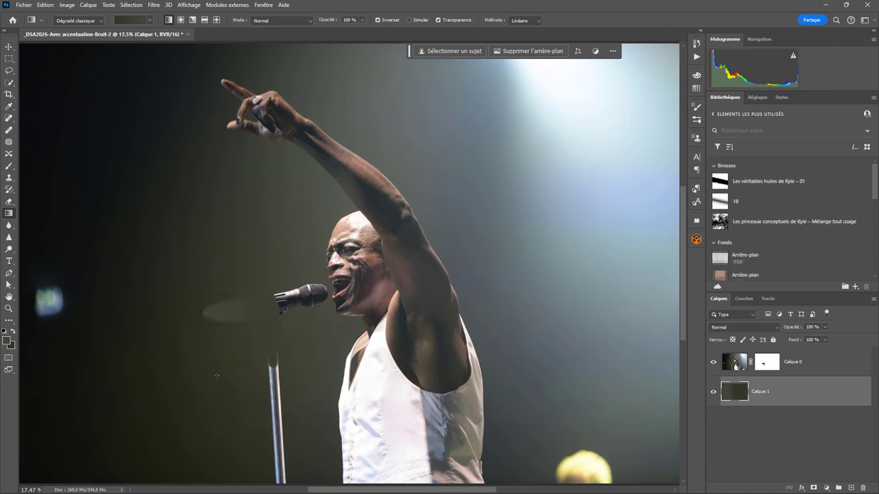
{"action": "left_click_drag", "start_coordinate": [208, 376], "coordinate": [327, 359]}
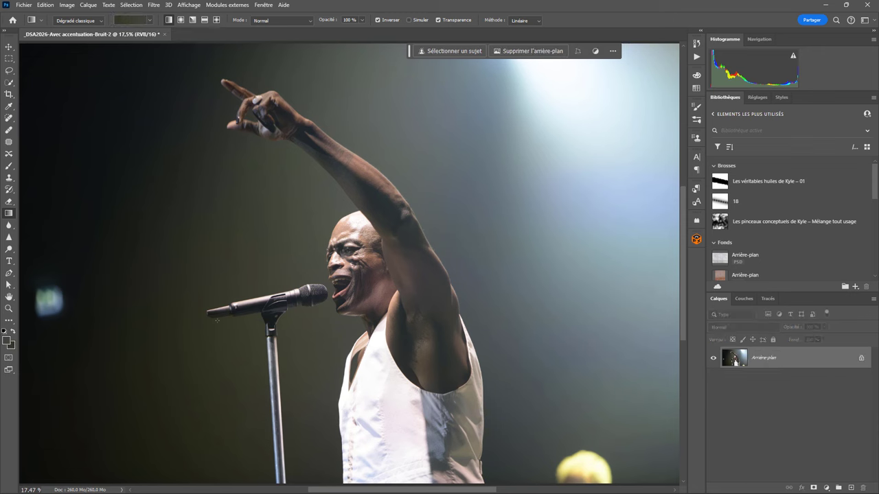
Step: Select the singer with Sélection > Sujet, subtracting the microphone and stand with the Lasso
{"action": "left_click", "coordinate": [130, 6]}
{"action": "left_click", "coordinate": [148, 113]}
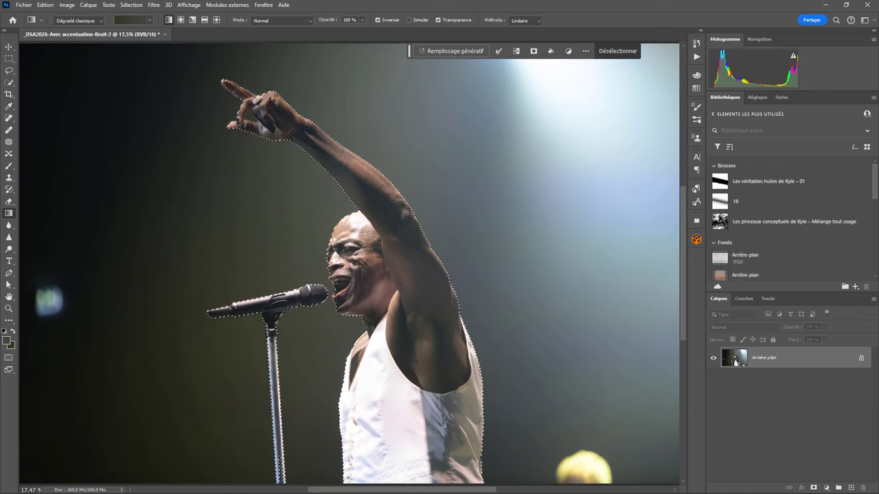
{"action": "left_click", "coordinate": [9, 70]}
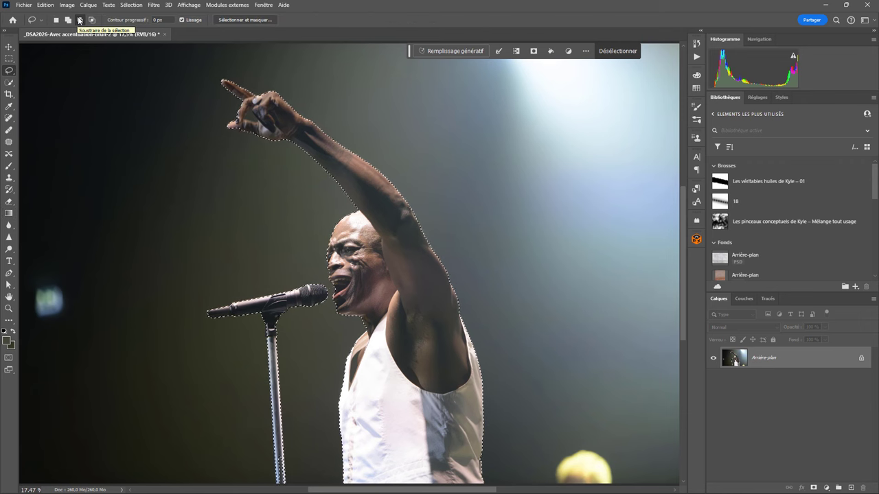
{"action": "left_click", "coordinate": [80, 21]}
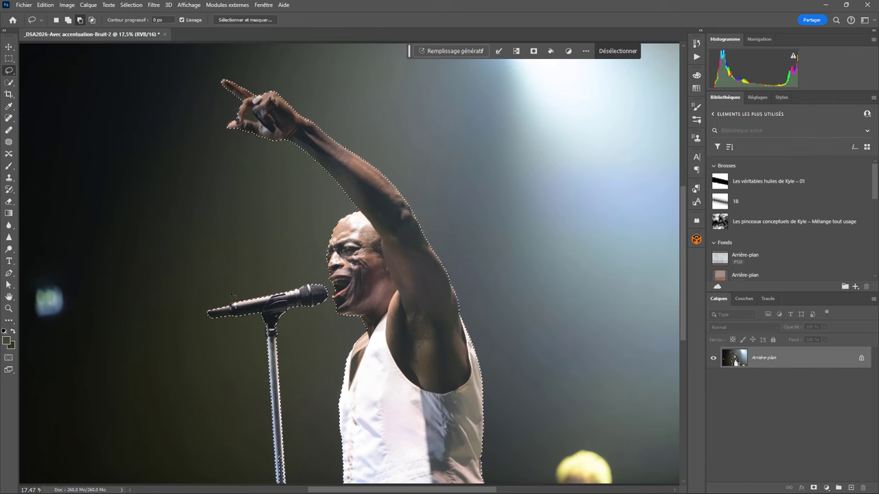
{"action": "left_click_drag", "start_coordinate": [197, 307], "coordinate": [296, 278]}
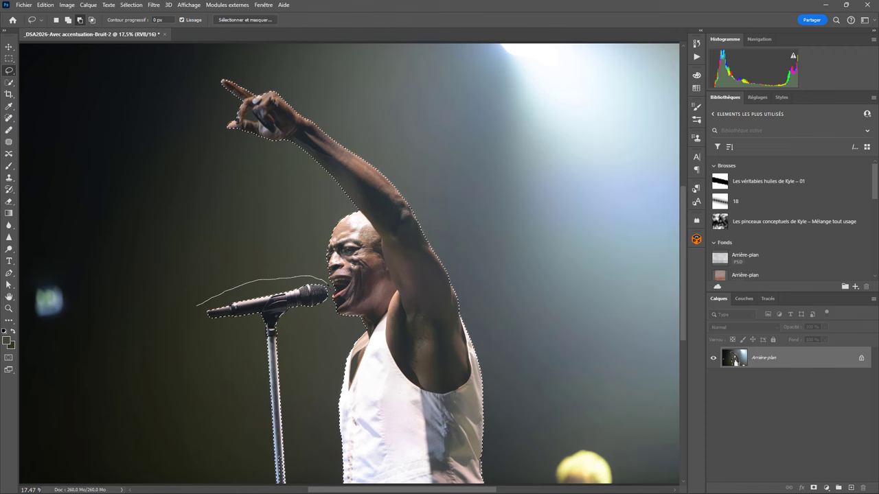
{"action": "mouse_move", "coordinate": [325, 300]}
{"action": "left_mouse_down"}
{"action": "mouse_move", "coordinate": [293, 337]}
{"action": "mouse_move", "coordinate": [287, 412]}
{"action": "mouse_move", "coordinate": [294, 482]}
{"action": "mouse_move", "coordinate": [259, 469]}
{"action": "mouse_move", "coordinate": [241, 331]}
{"action": "mouse_move", "coordinate": [204, 329]}
{"action": "left_mouse_up"}
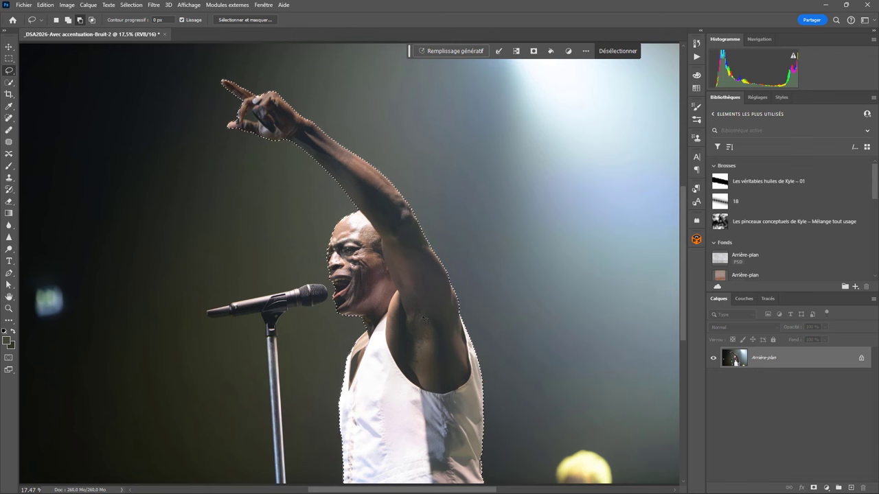
Step: Mask Calque 0 to the singer selection and add an empty Calque 1 beneath it
{"action": "left_click", "coordinate": [814, 487]}
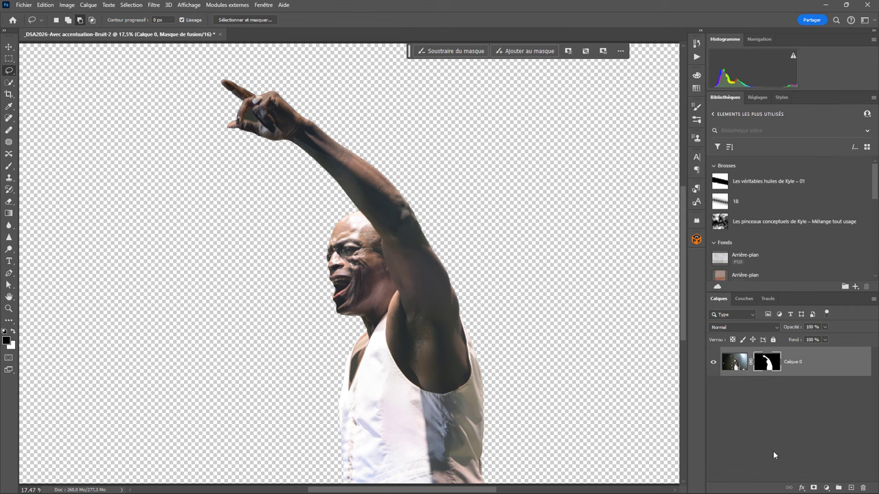
{"action": "left_click", "coordinate": [851, 488]}
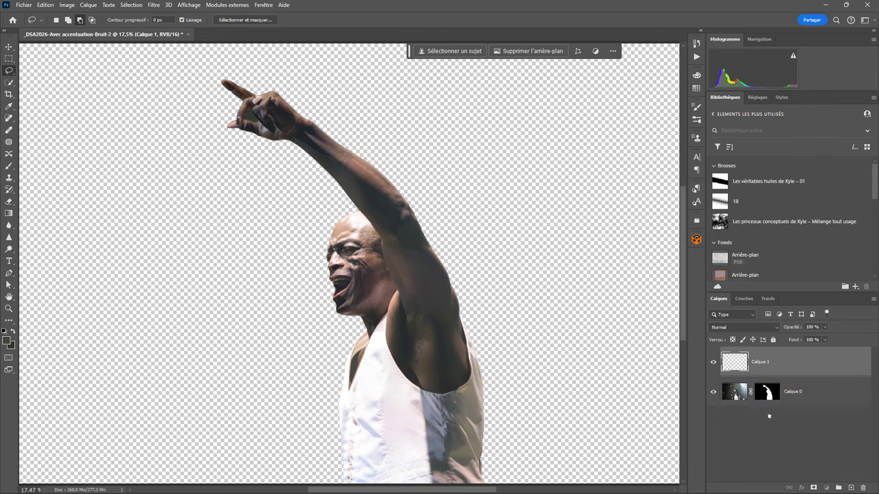
{"action": "left_click_drag", "start_coordinate": [767, 368], "coordinate": [767, 415]}
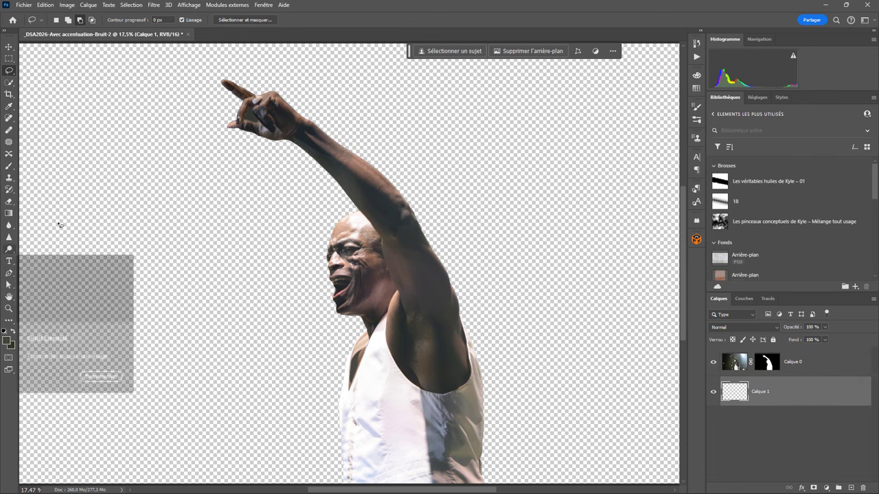
Step: Disable Calque 0's layer mask and make Calque 1 active with the Gradient tool
{"action": "left_click", "coordinate": [9, 213]}
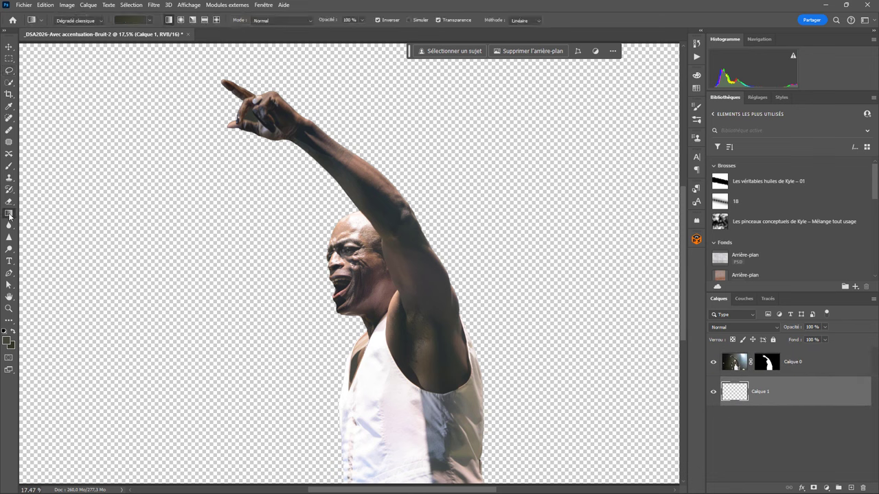
{"action": "left_click", "coordinate": [150, 21]}
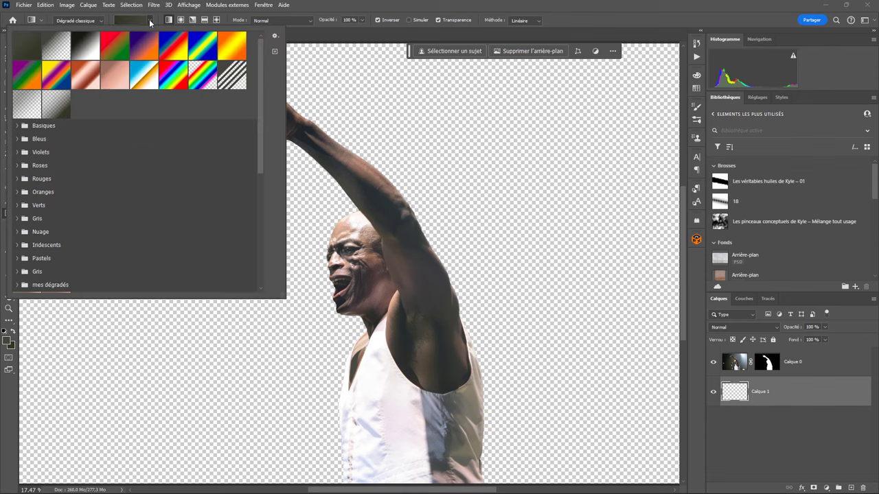
{"action": "left_click", "coordinate": [151, 21]}
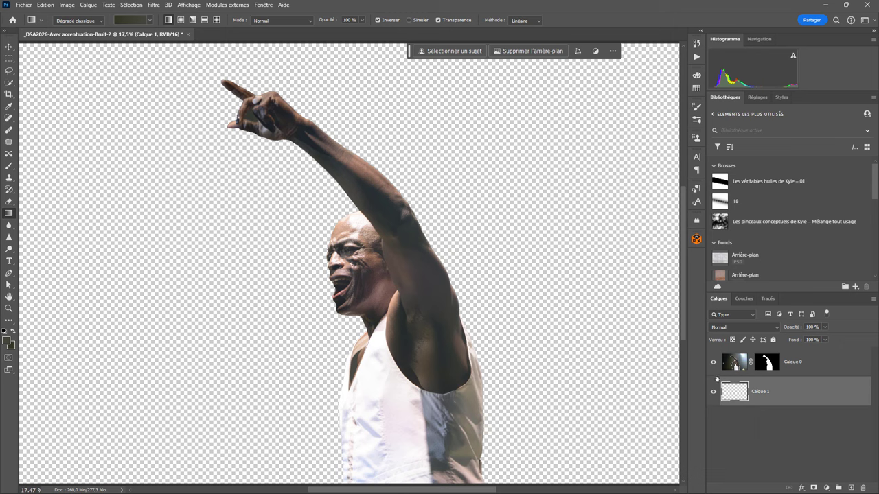
{"action": "right_click", "coordinate": [771, 364]}
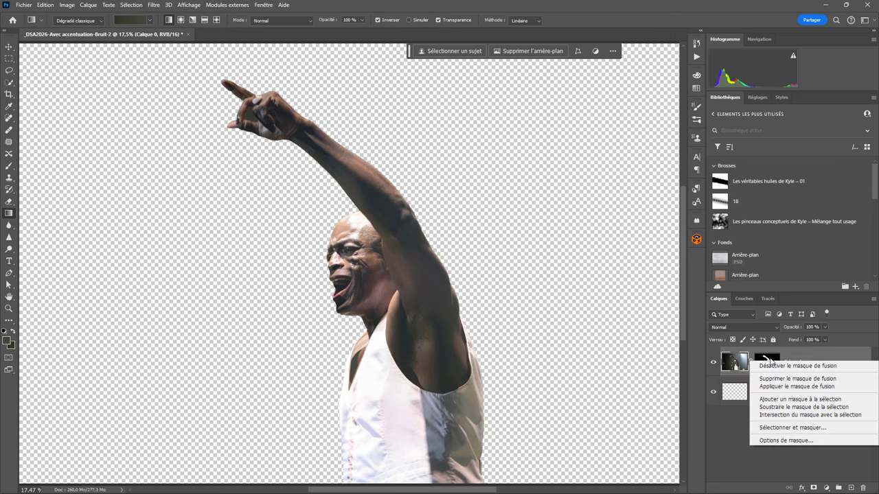
{"action": "left_click", "coordinate": [797, 366]}
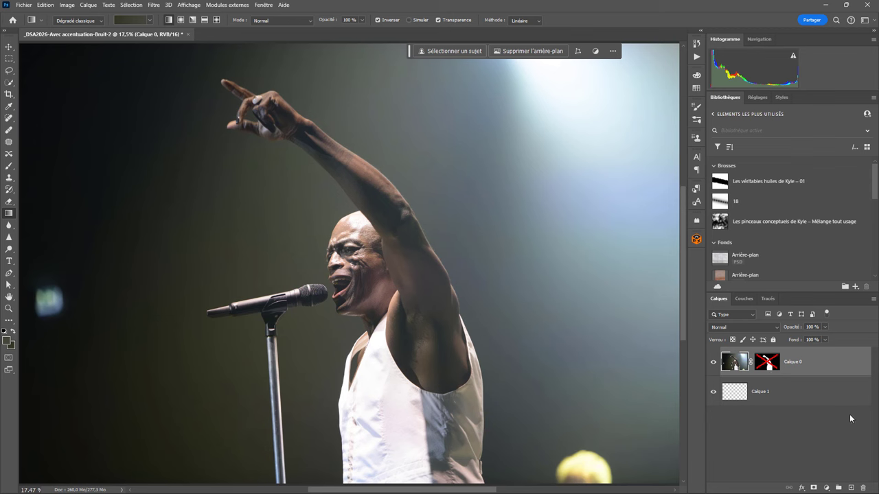
{"action": "left_click", "coordinate": [753, 396]}
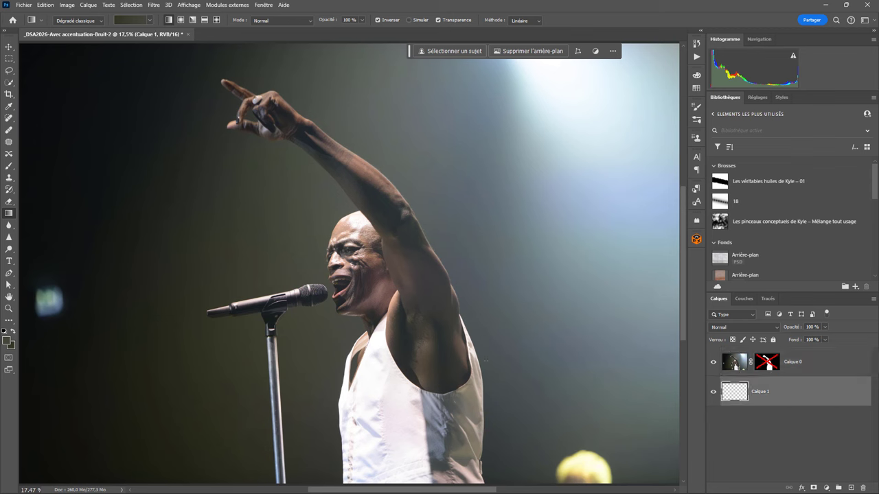
Step: Set the gradient's end stops to near-black and spotlight light blue sampled from the photo
{"action": "left_click", "coordinate": [126, 19]}
{"action": "left_click", "coordinate": [230, 294]}
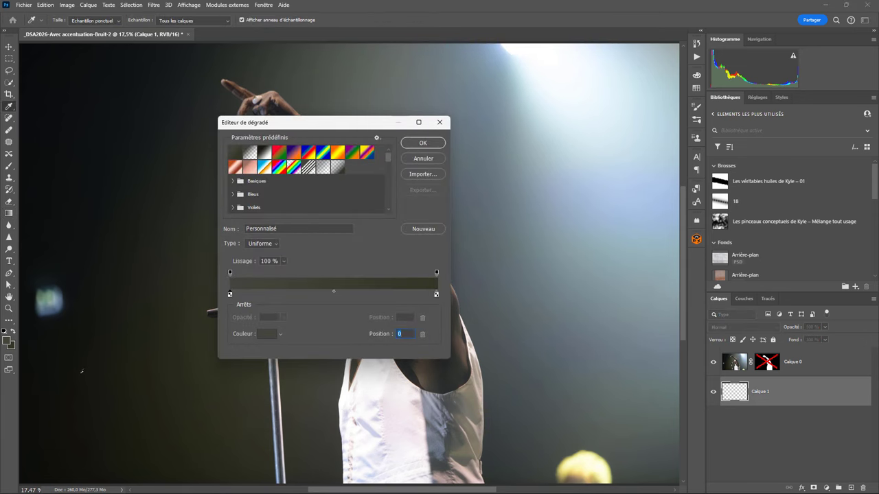
{"action": "left_click", "coordinate": [81, 371]}
{"action": "left_click", "coordinate": [436, 295]}
{"action": "left_click_drag", "start_coordinate": [381, 127], "coordinate": [312, 131]}
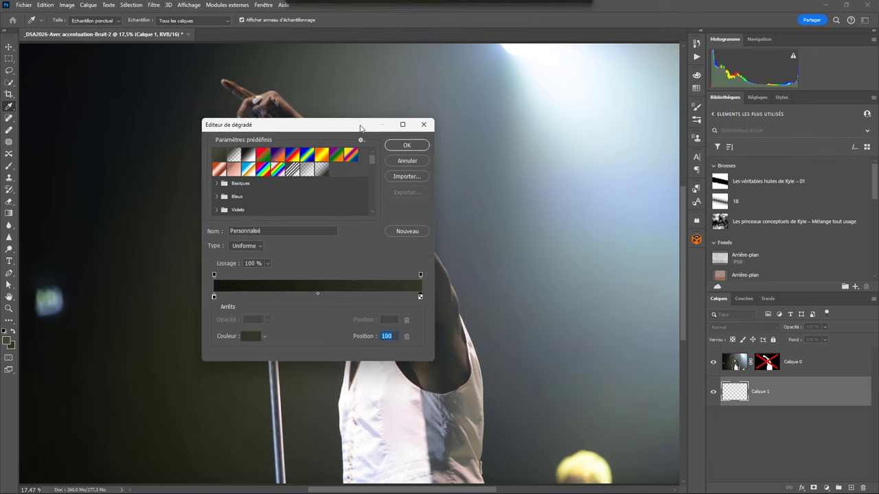
{"action": "mouse_move", "coordinate": [566, 210]}
{"action": "left_mouse_down"}
{"action": "mouse_move", "coordinate": [367, 295]}
{"action": "mouse_move", "coordinate": [464, 243]}
{"action": "left_mouse_up"}
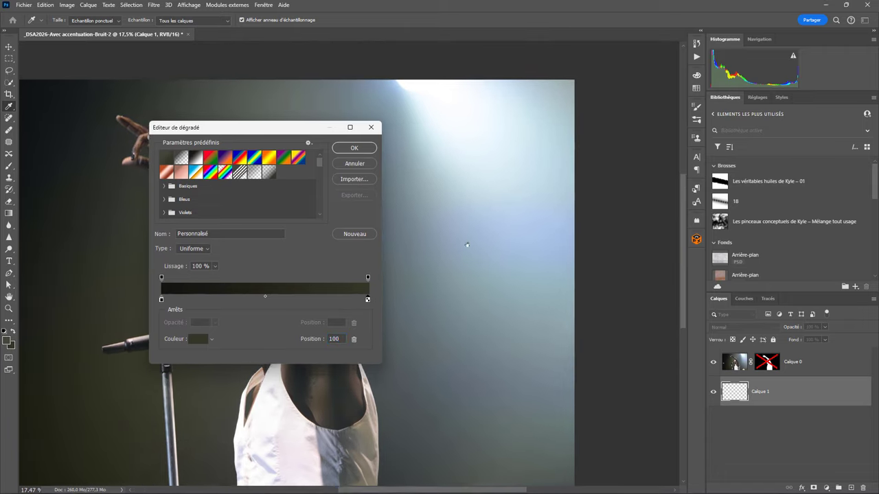
{"action": "left_click", "coordinate": [562, 178]}
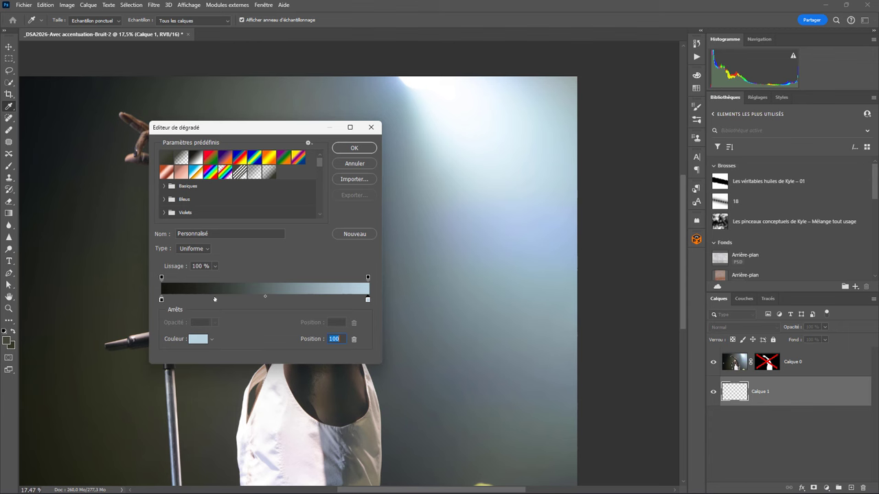
Step: Add a dark olive stop at 27 and a light grey stop at 69, then confirm
{"action": "left_click", "coordinate": [218, 299]}
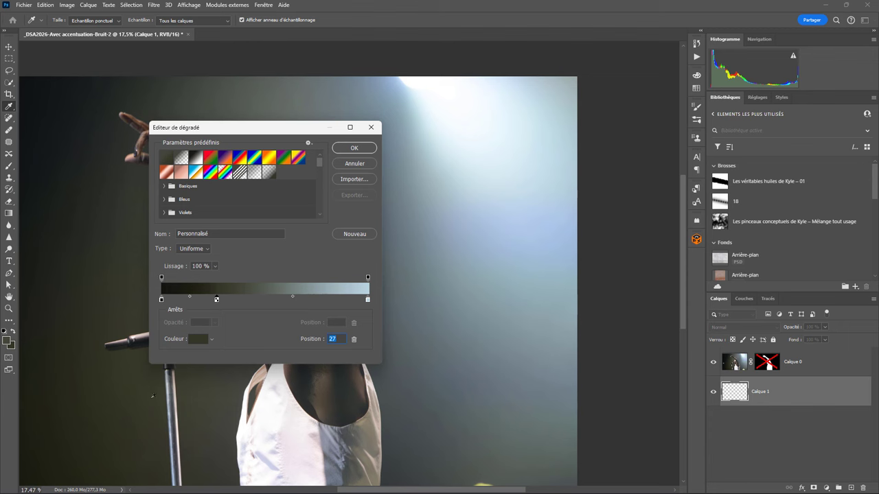
{"action": "left_click", "coordinate": [304, 298]}
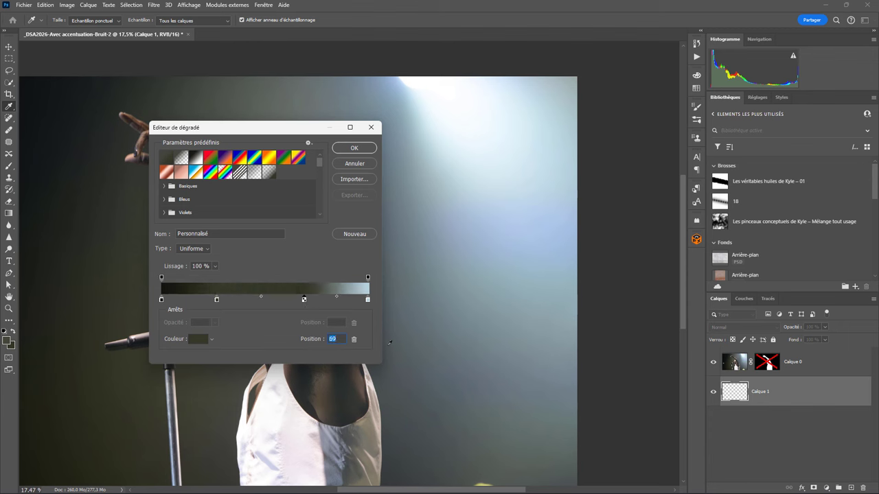
{"action": "left_click", "coordinate": [405, 366]}
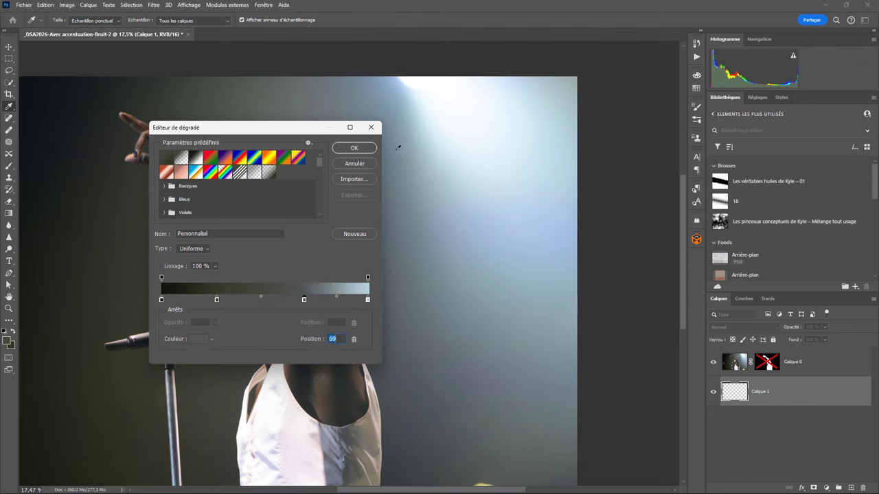
{"action": "left_click", "coordinate": [366, 151]}
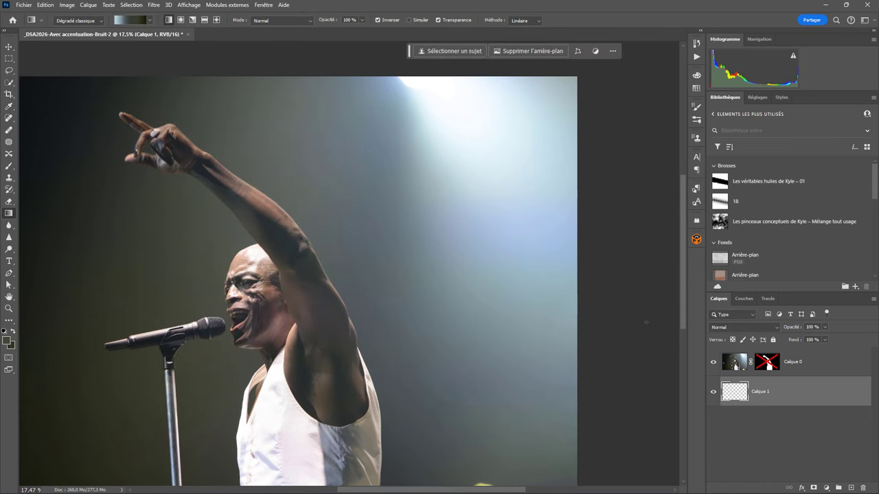
Step: Re-enable Calque 0's layer mask and undo a gradient mistakenly drawn over the singer
{"action": "left_click_drag", "start_coordinate": [442, 320], "coordinate": [590, 240]}
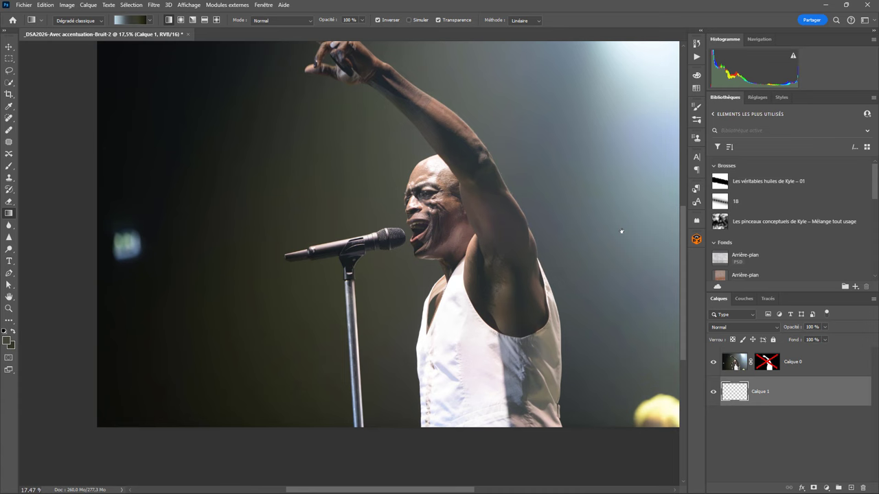
{"action": "right_click", "coordinate": [767, 362]}
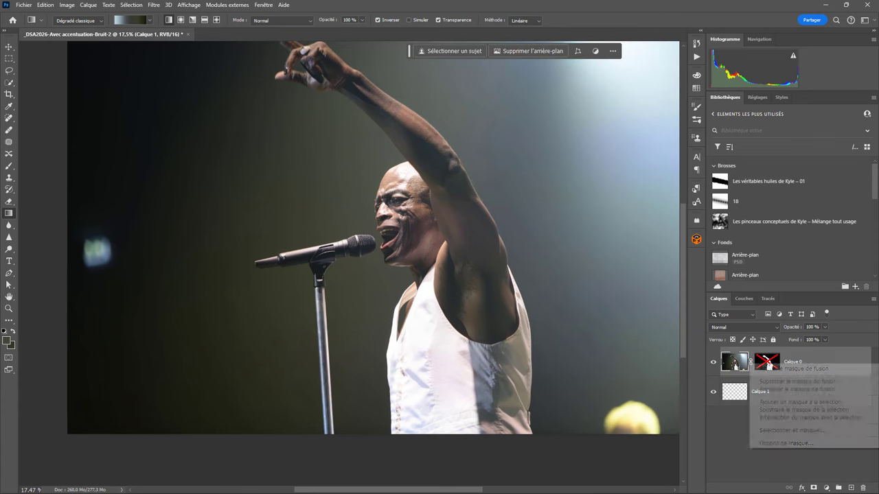
{"action": "left_click", "coordinate": [782, 371]}
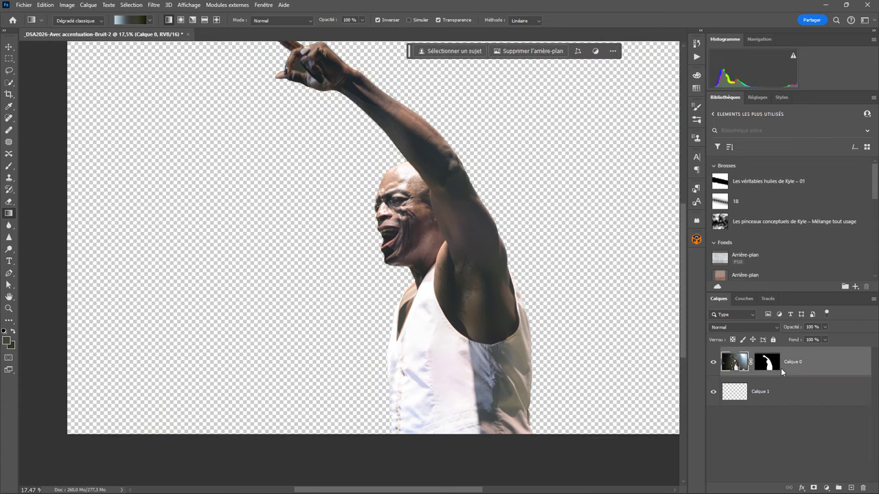
{"action": "left_click_drag", "start_coordinate": [473, 226], "coordinate": [358, 230]}
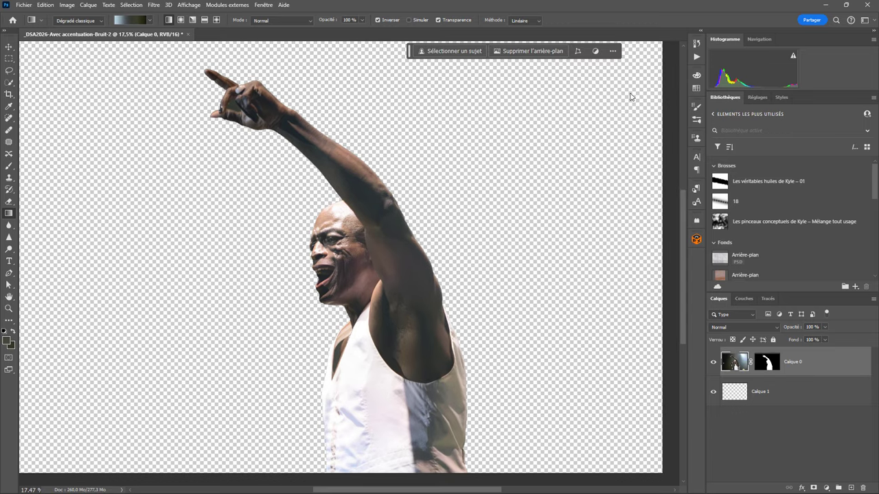
{"action": "left_click_drag", "start_coordinate": [643, 59], "coordinate": [39, 352]}
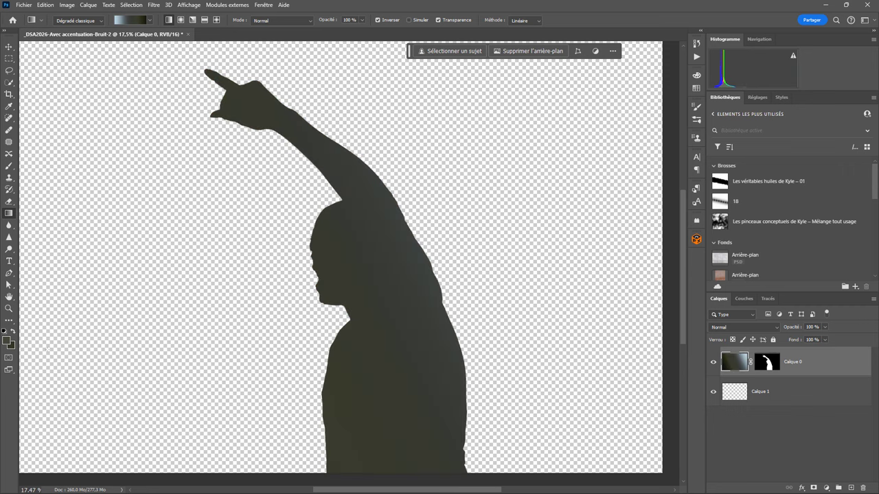
{"action": "key", "text": "ctrl+z"}
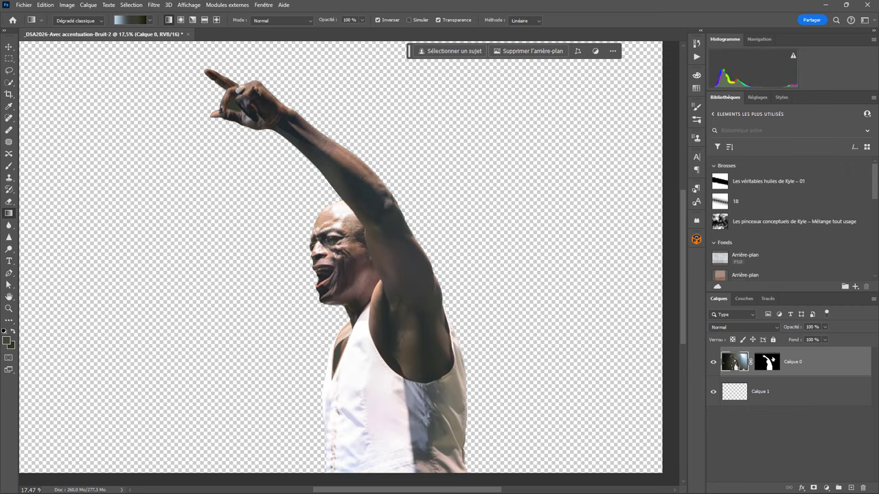
Step: Draw the dark-olive-to-pale-blue gradient diagonally on Calque 1 and zoom out
{"action": "left_click", "coordinate": [739, 392]}
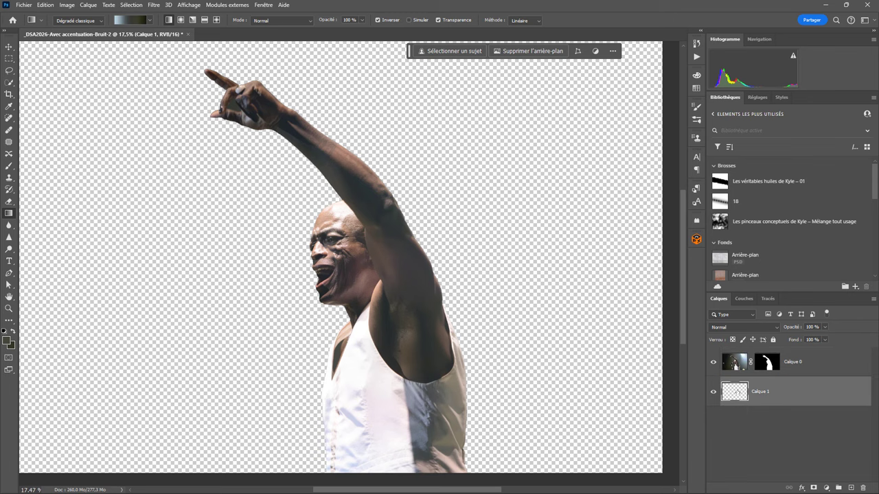
{"action": "left_click_drag", "start_coordinate": [628, 69], "coordinate": [44, 388]}
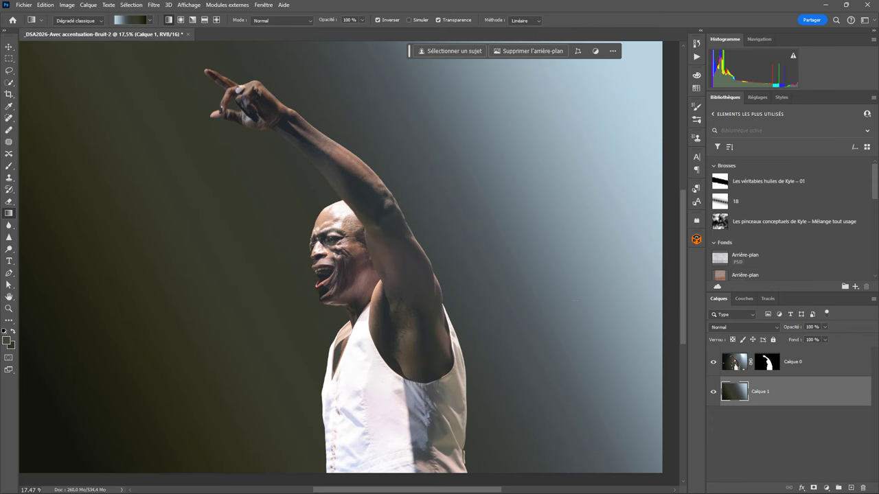
{"action": "key", "text": "ctrl+minus"}
{"action": "key", "text": "ctrl+minus"}
{"action": "key", "text": "ctrl+minus"}
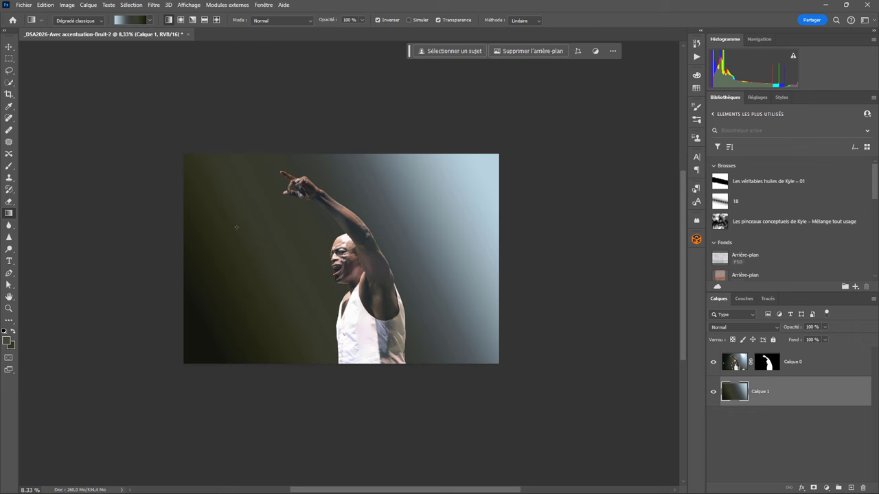
Step: Load Free Lens Flares brush 17, tilt it diagonally and set its size to 5000 px
{"action": "left_click", "coordinate": [9, 166]}
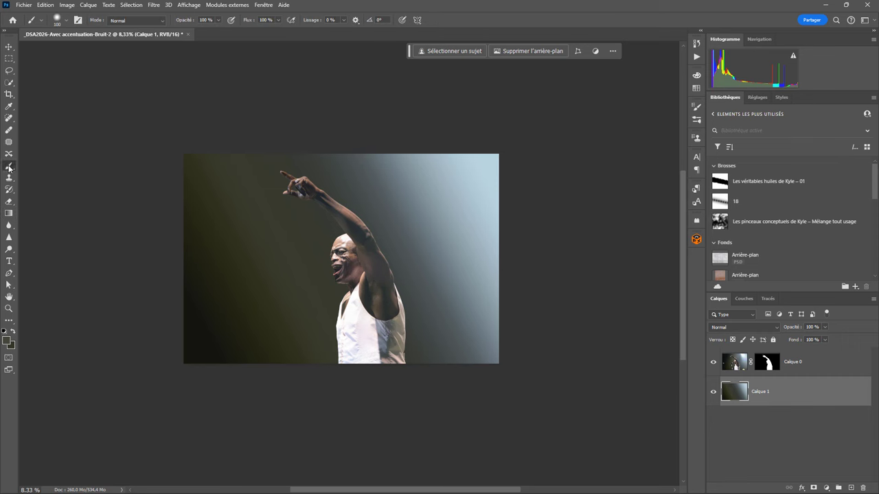
{"action": "left_click", "coordinate": [62, 19]}
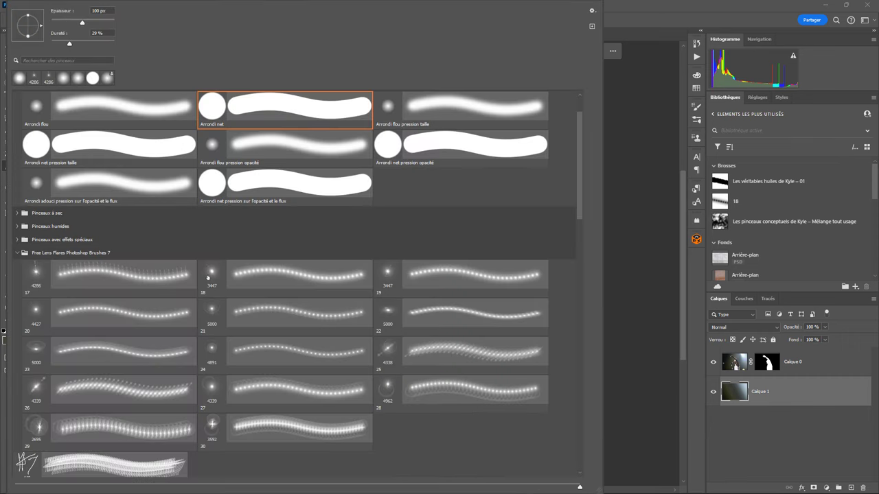
{"action": "left_click", "coordinate": [36, 273]}
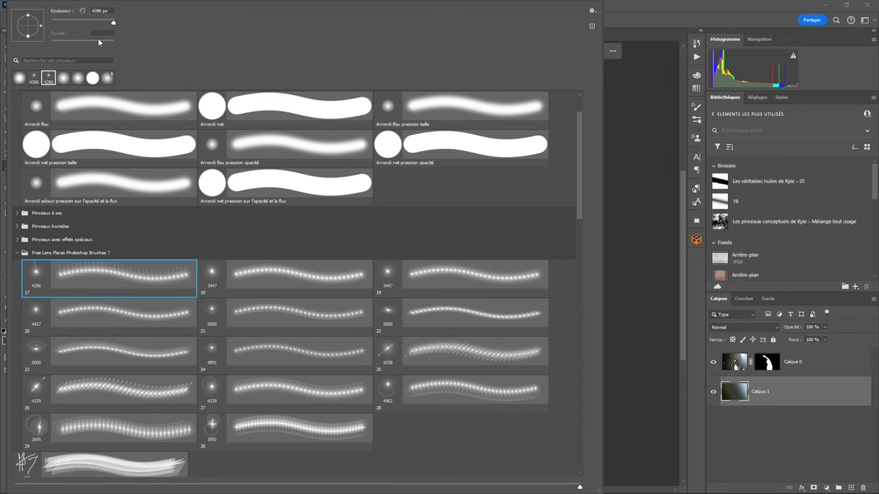
{"action": "key", "text": "Return"}
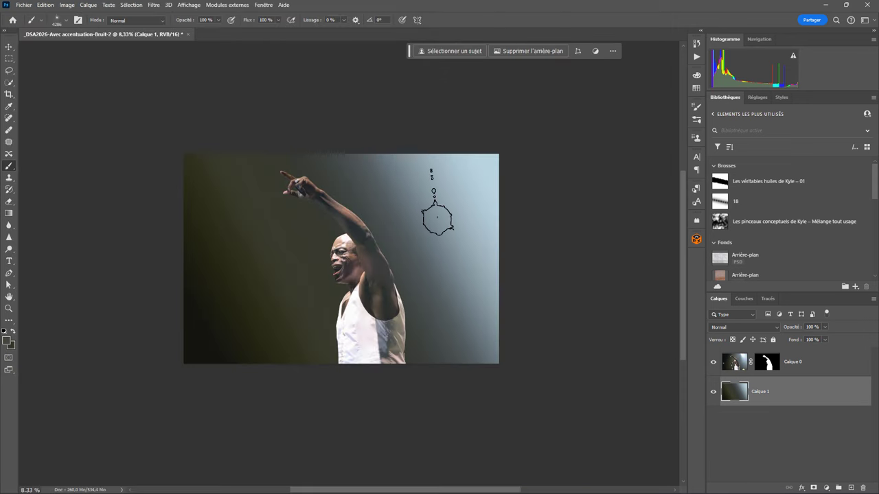
{"action": "left_click", "coordinate": [65, 21]}
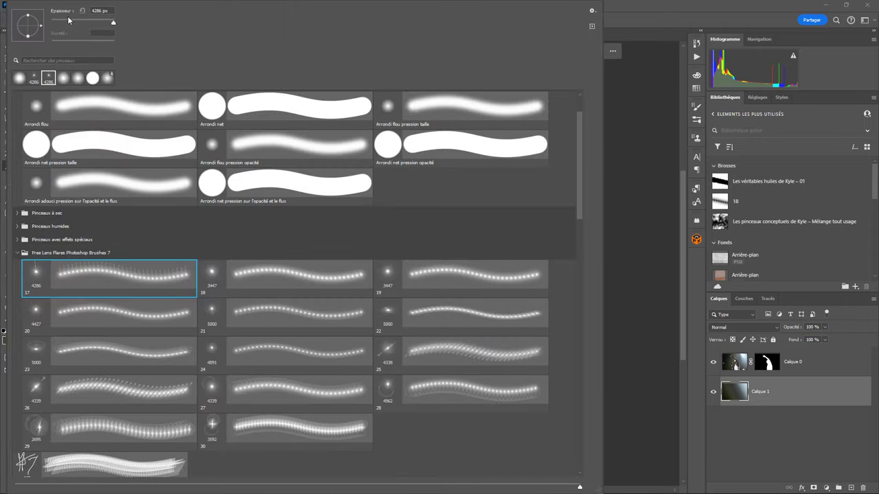
{"action": "mouse_move", "coordinate": [39, 26]}
{"action": "left_mouse_down"}
{"action": "mouse_move", "coordinate": [16, 13]}
{"action": "mouse_move", "coordinate": [14, 20]}
{"action": "left_mouse_up"}
{"action": "left_click_drag", "start_coordinate": [113, 25], "coordinate": [139, 25]}
{"action": "left_click", "coordinate": [603, 282]}
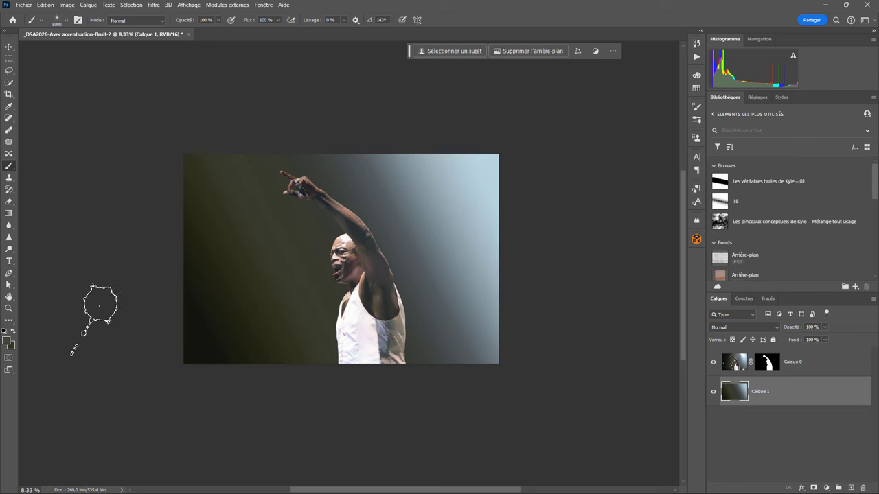
Step: Set the foreground colour to white (ffffff) and paint a lens flare at the image's top-right corner
{"action": "left_click", "coordinate": [7, 341]}
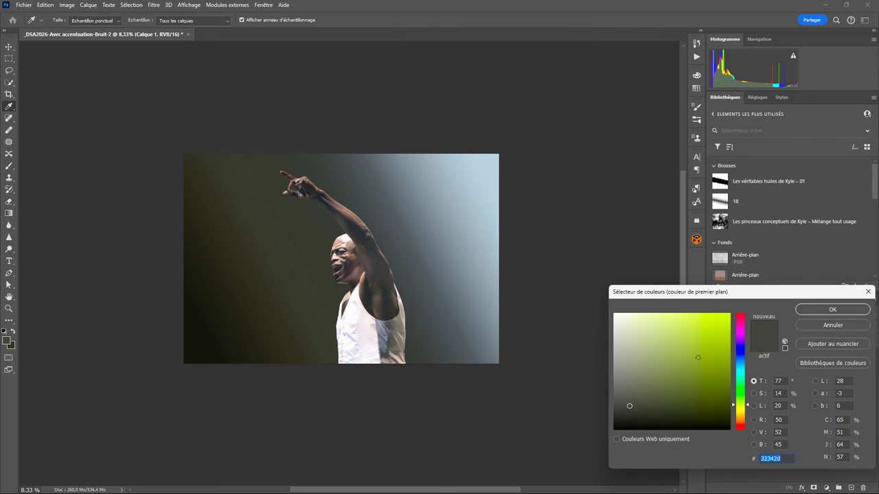
{"action": "type", "text": "ffffff"}
{"action": "left_click", "coordinate": [832, 309]}
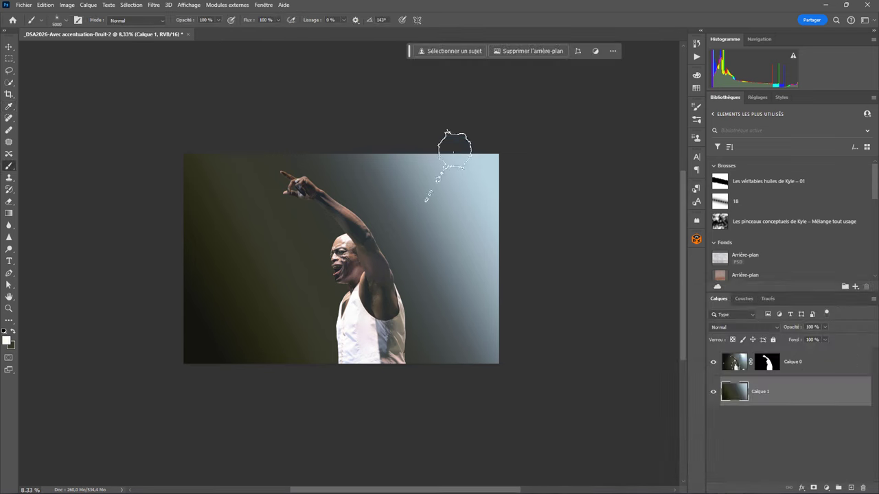
{"action": "left_click", "coordinate": [486, 157]}
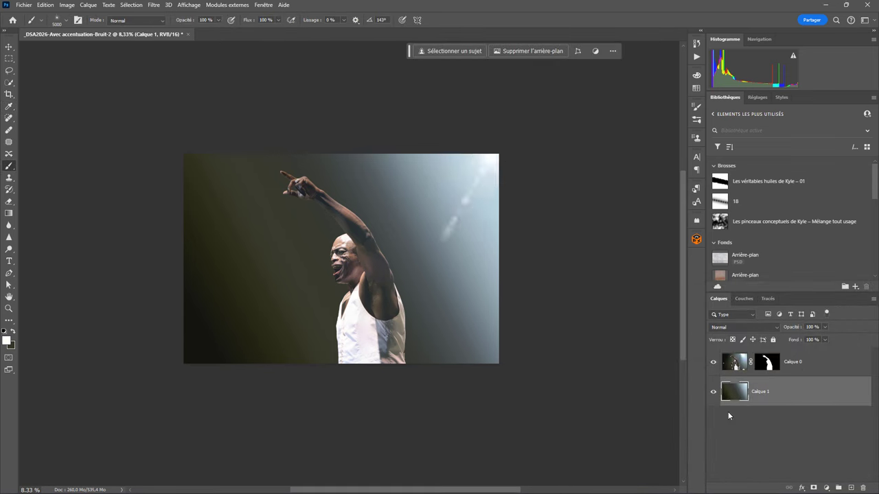
{"action": "key", "text": "ctrl+plus"}
{"action": "key", "text": "ctrl+plus"}
{"action": "key", "text": "ctrl+plus"}
{"action": "key", "text": "ctrl+plus"}
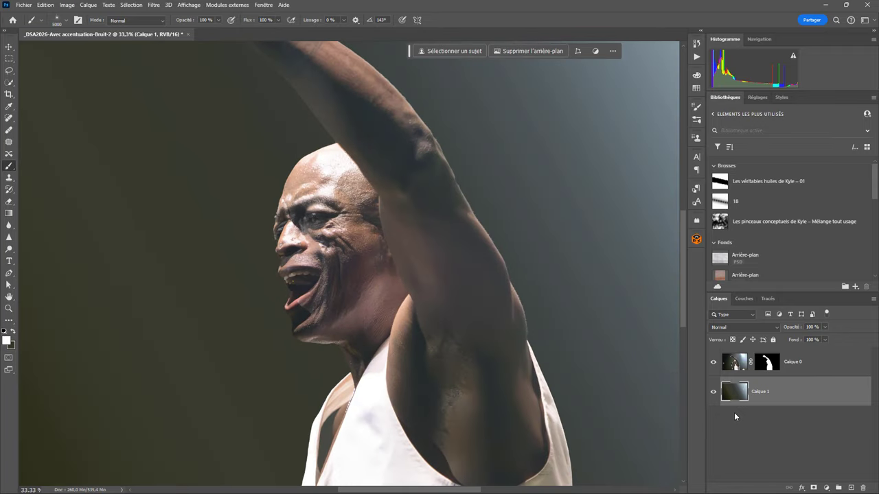